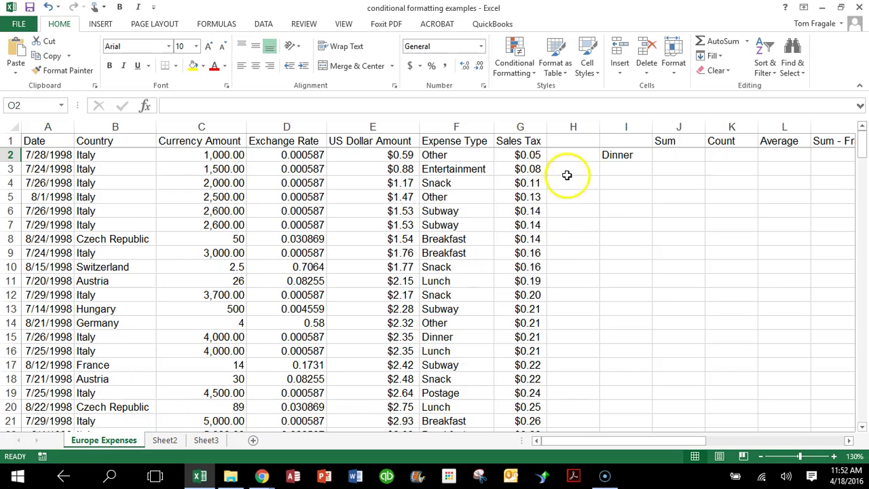
- Enter =SUMIF(F:F,I2,E:E) in J2 to sum the US Dollar Amount column for Dinner expenses
left_click_drag(857, 147, 863, 128)
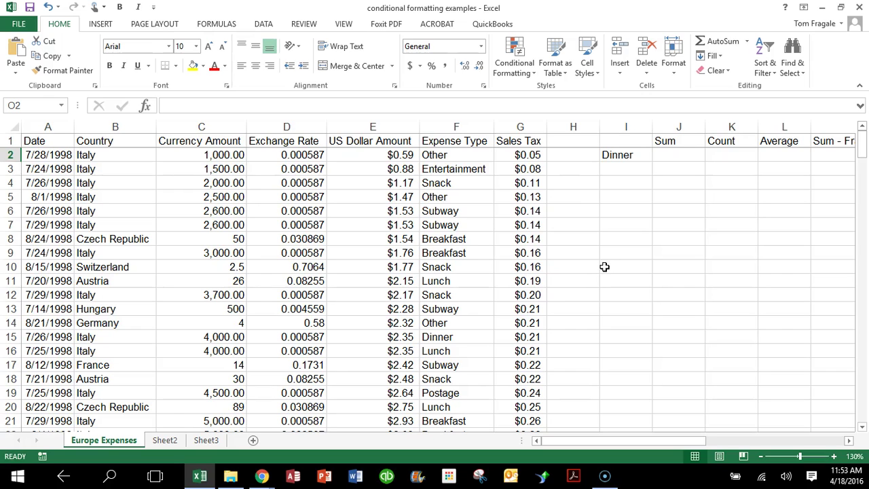
left_click(665, 153)
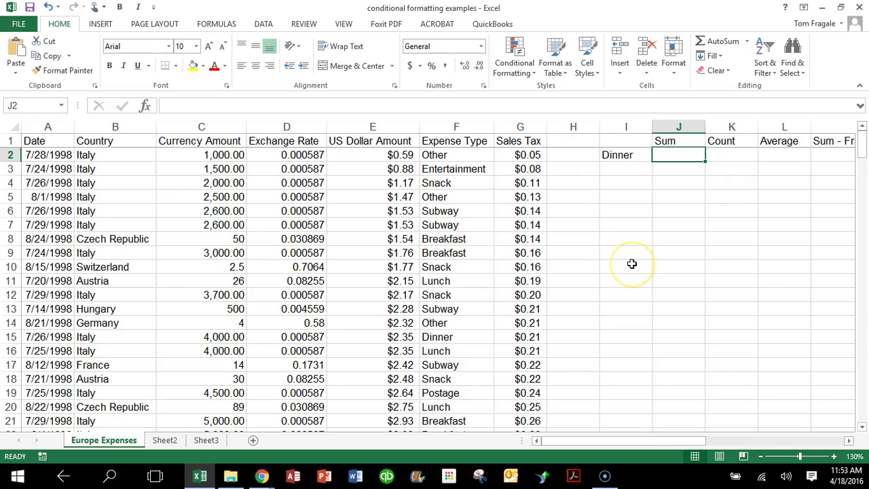
type("=sumif")
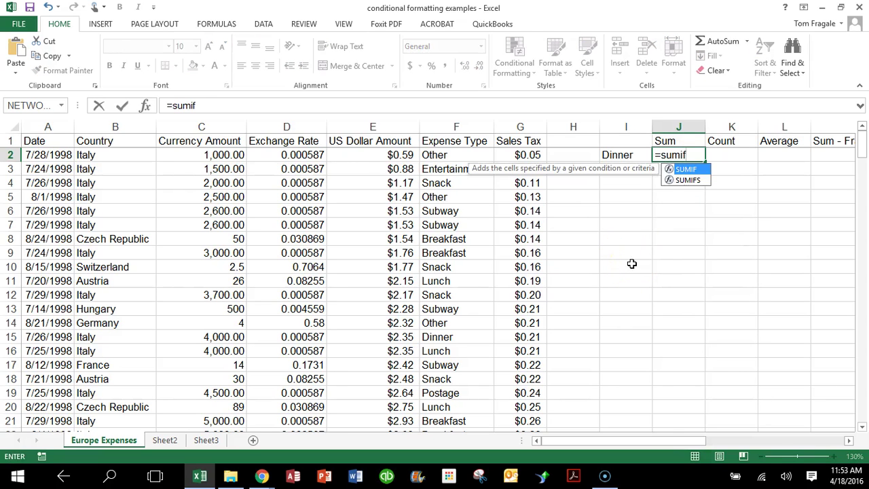
key("Escape")
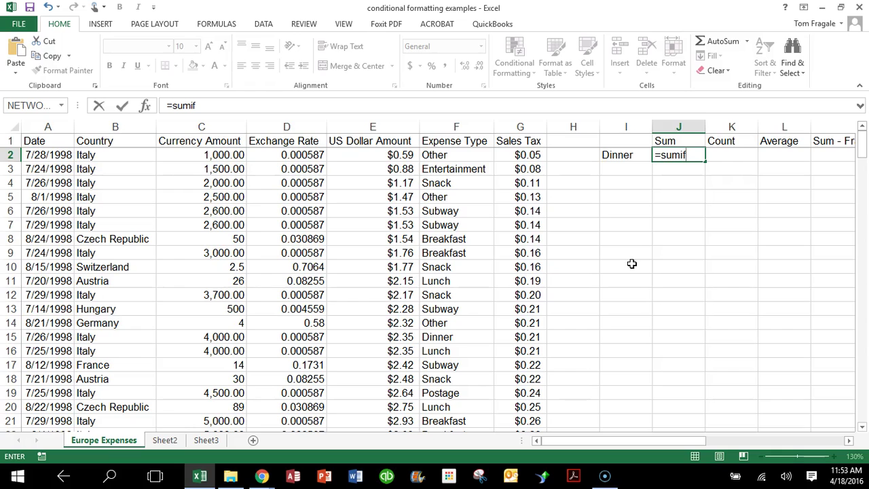
type("9")
key("BackSpace")
type("(")
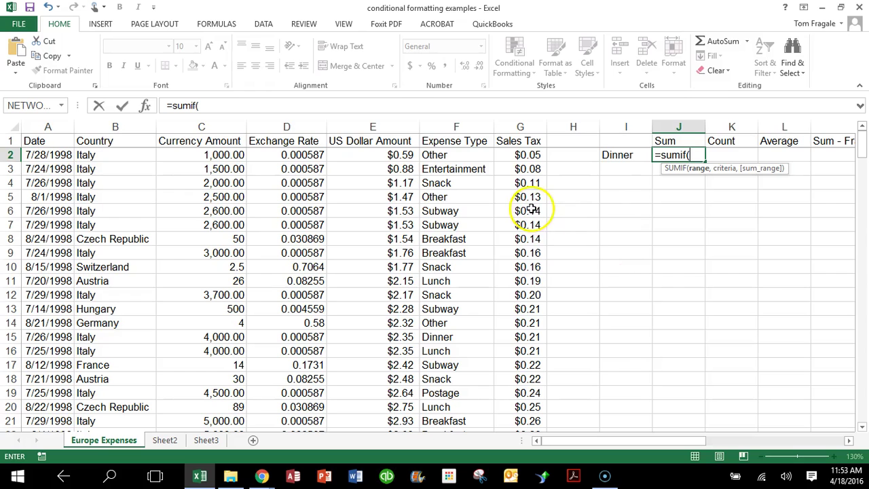
left_click(455, 127)
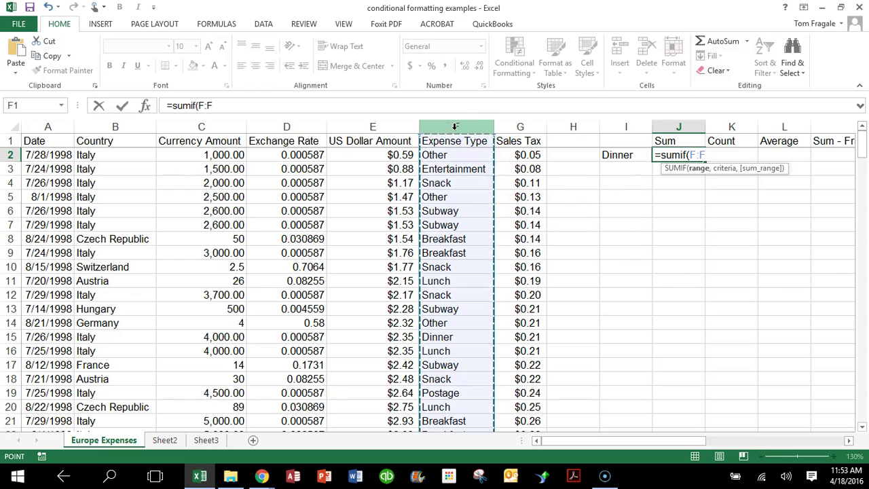
type(",")
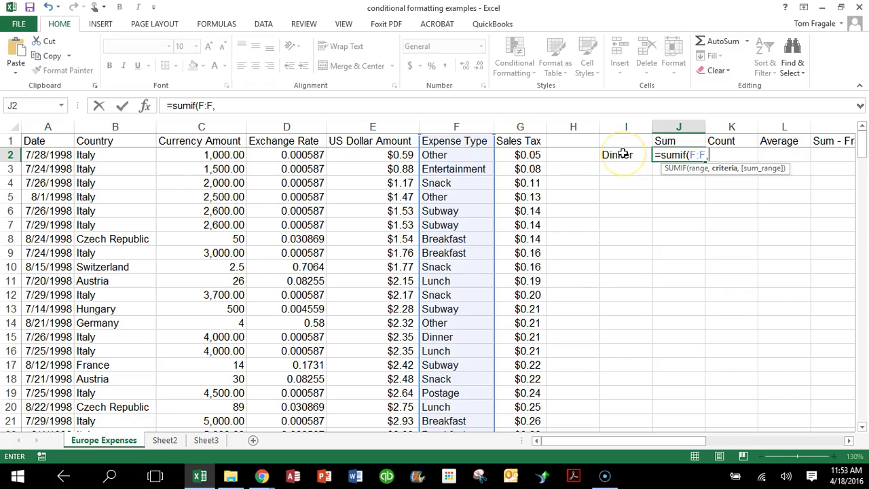
left_click(623, 154)
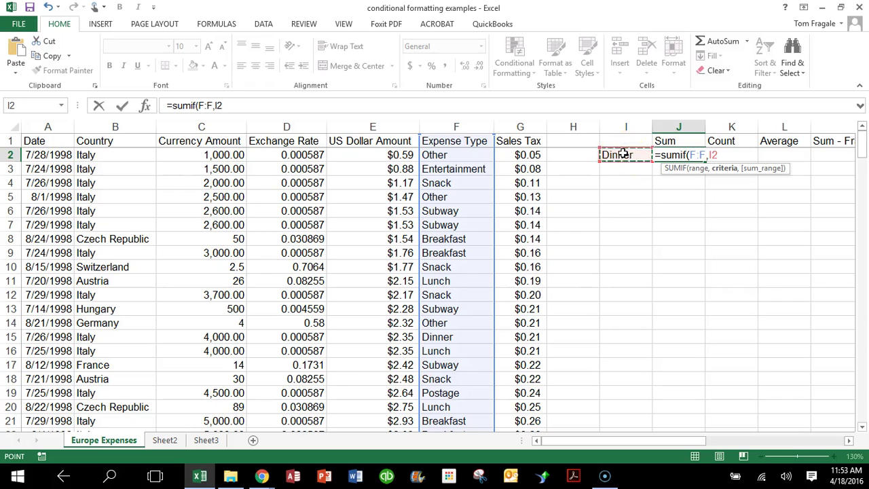
type(",")
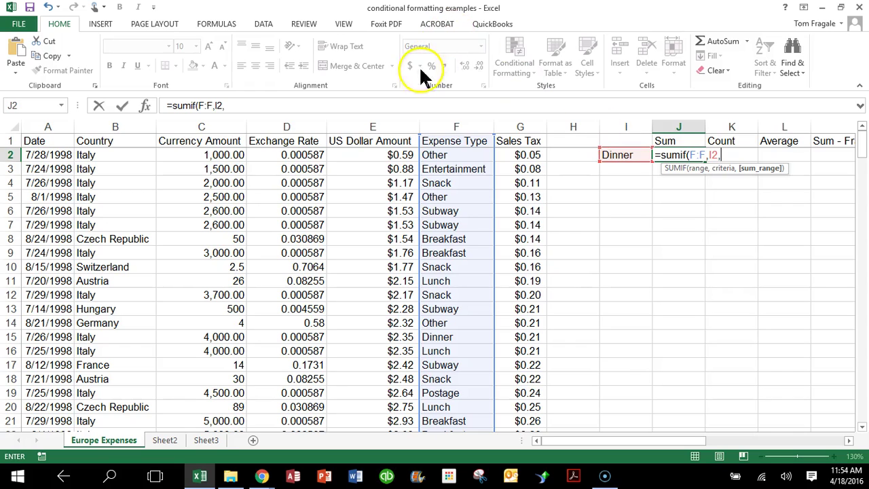
left_click(376, 121)
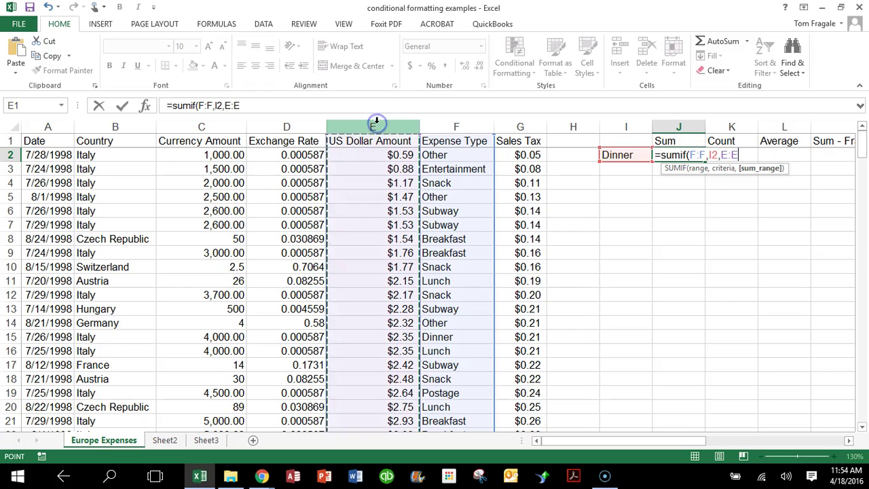
type(")")
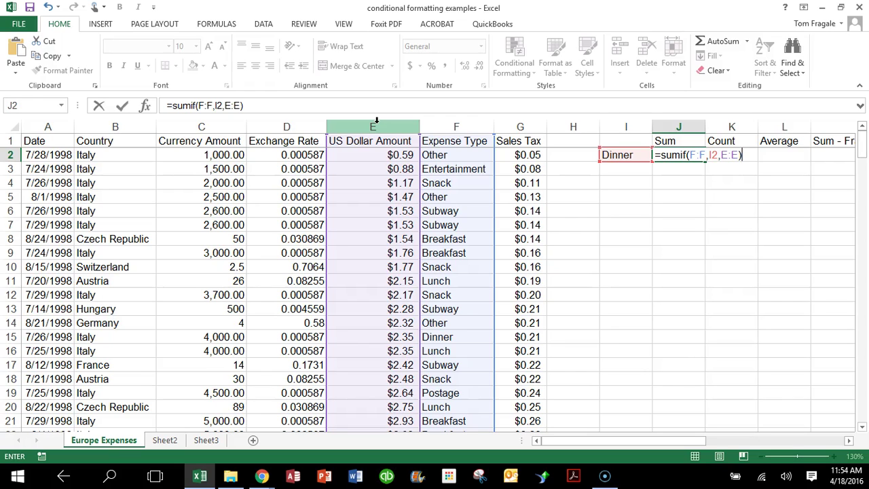
key("Return")
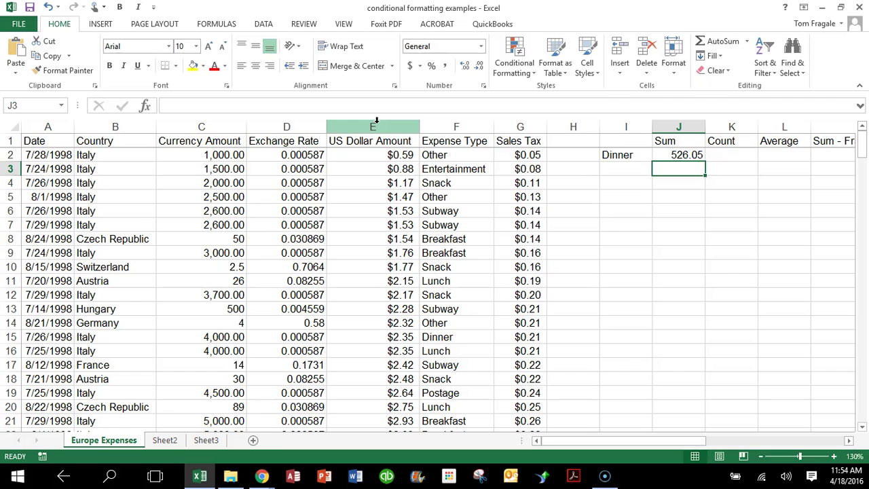
left_click(653, 152)
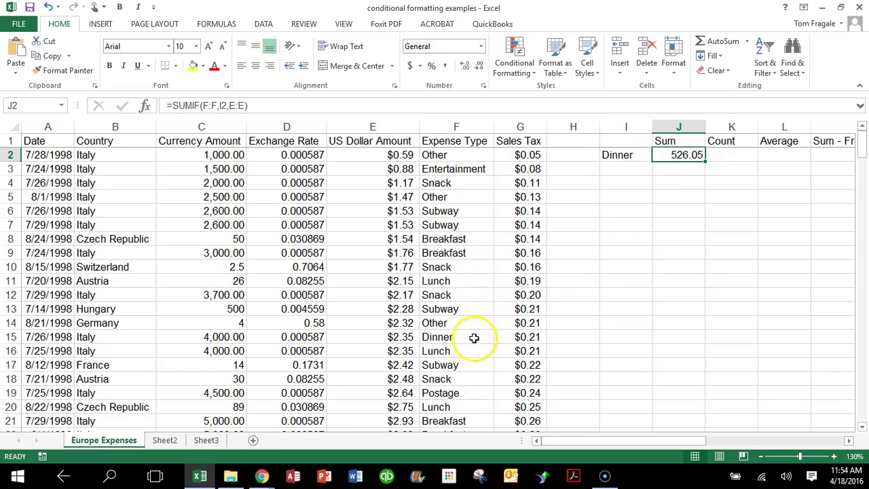
- List the expense types Lunch, Breakfast, Taxi, Subway and Snack in I3 through I7, below Dinner
left_click(628, 172)
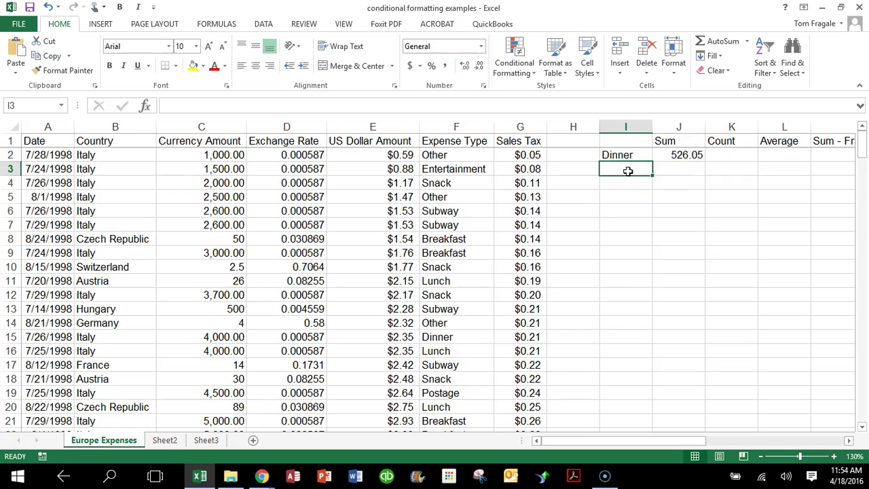
type("Lunch")
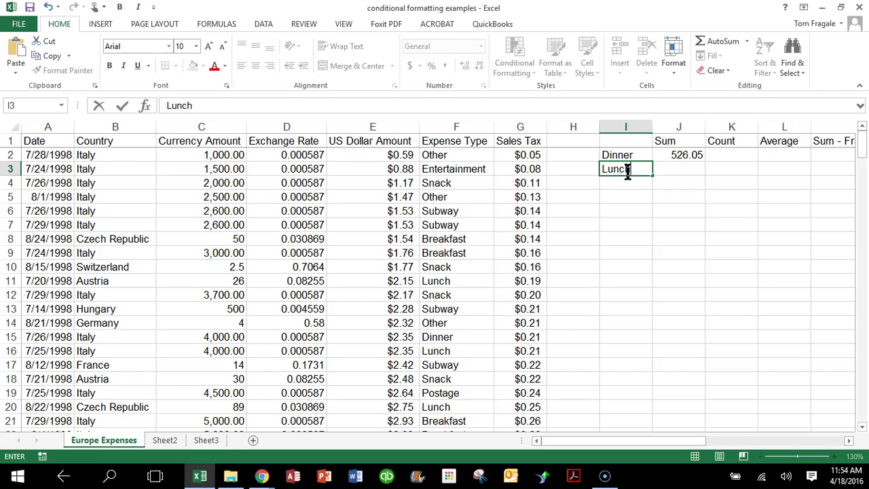
key("Return")
type("Breakfas")
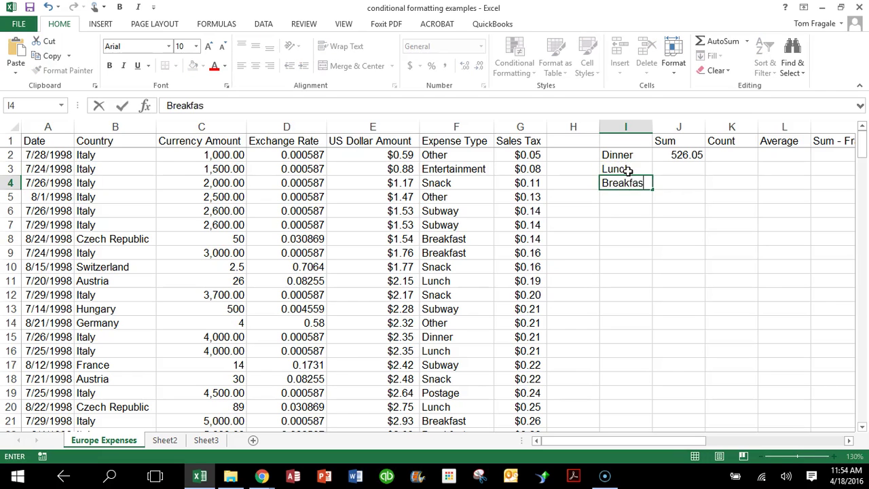
type("t")
key("Return")
type("Taxi")
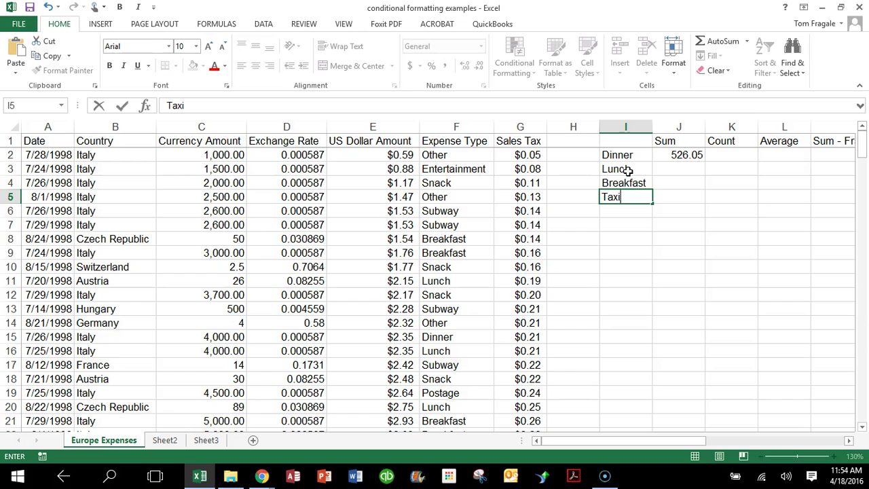
key("Return")
type("Subway")
key("Return")
type("Snack")
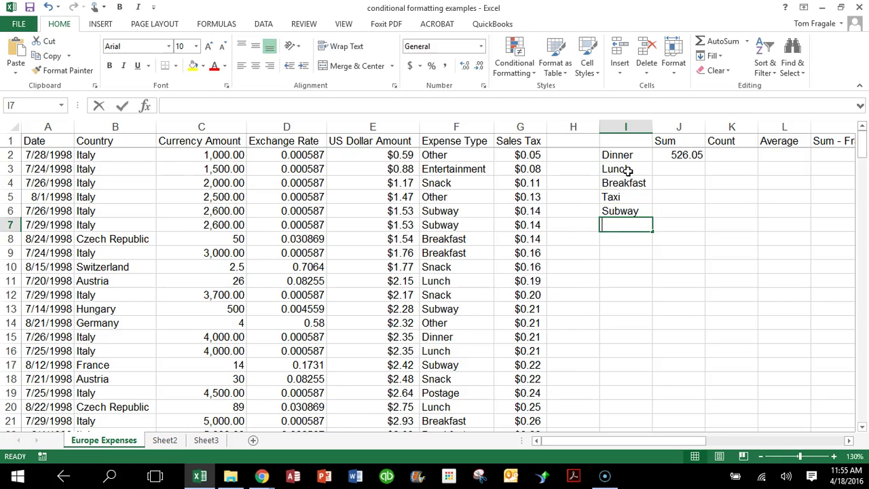
key("Return")
- Add Entertainment in I8 and Other in I9 to complete the expense type list
type("Enter")
key("BackSpace")
key("BackSpace")
key("BackSpace")
key("BackSpace")
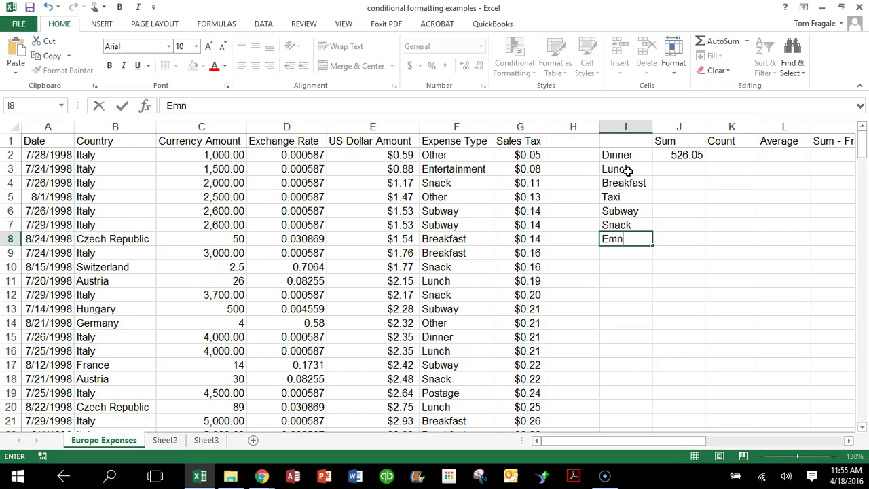
type("ntertainment")
key("Return")
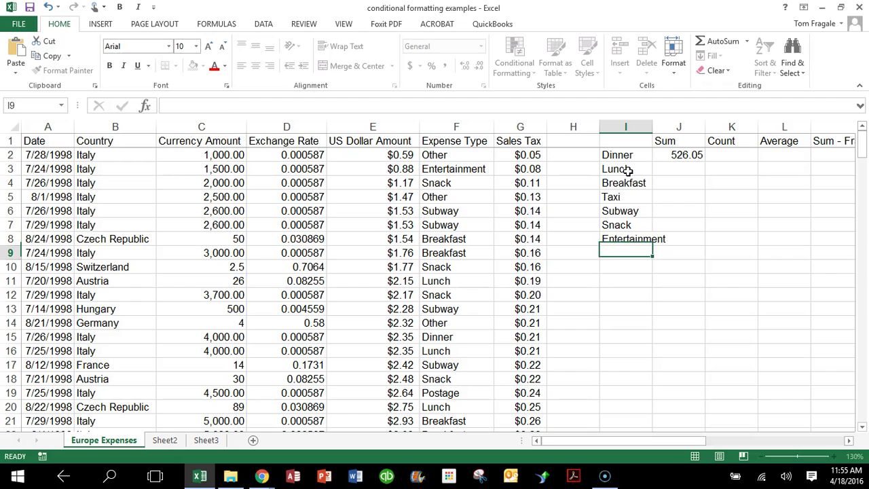
type("Other")
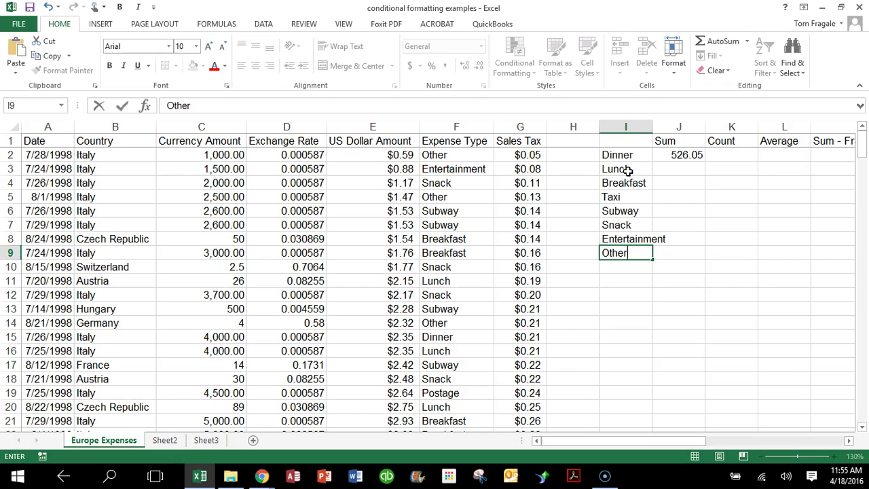
key("Return")
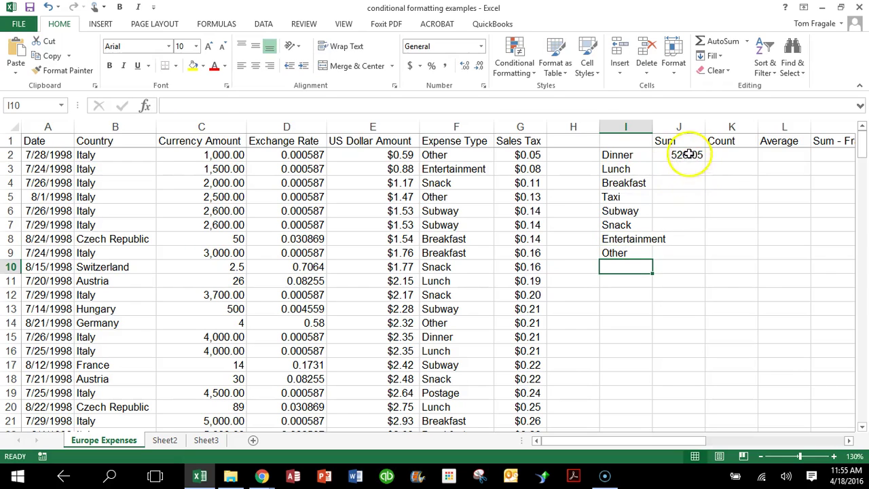
- Fill the SUMIF formula from J2 down through J9 and autofit the width of column I to its labels
left_click(688, 154)
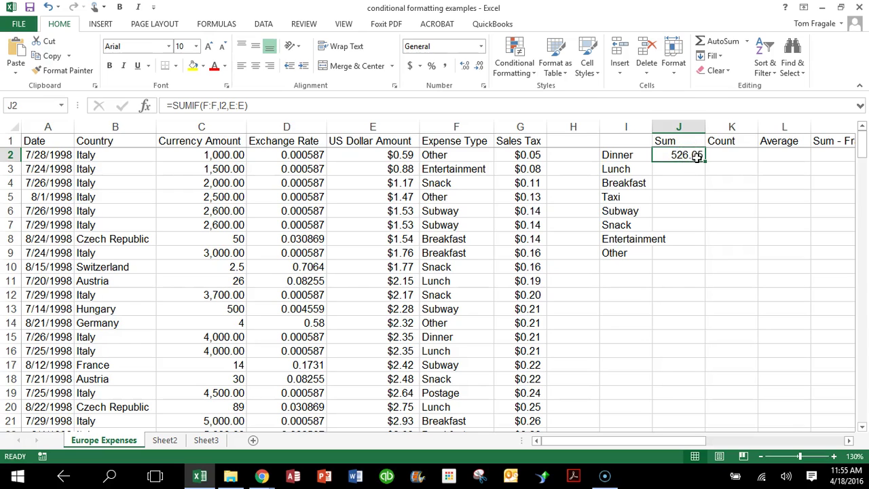
left_click_drag(706, 160, 704, 261)
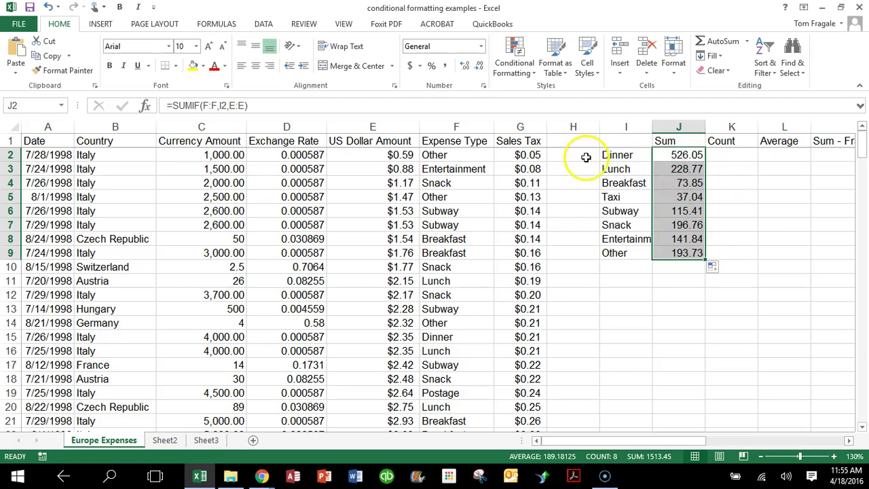
left_click(688, 168)
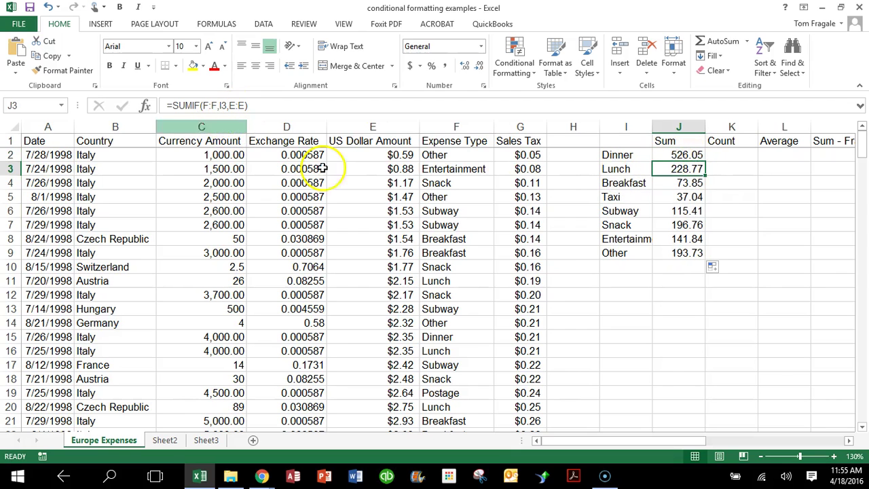
left_click(681, 183)
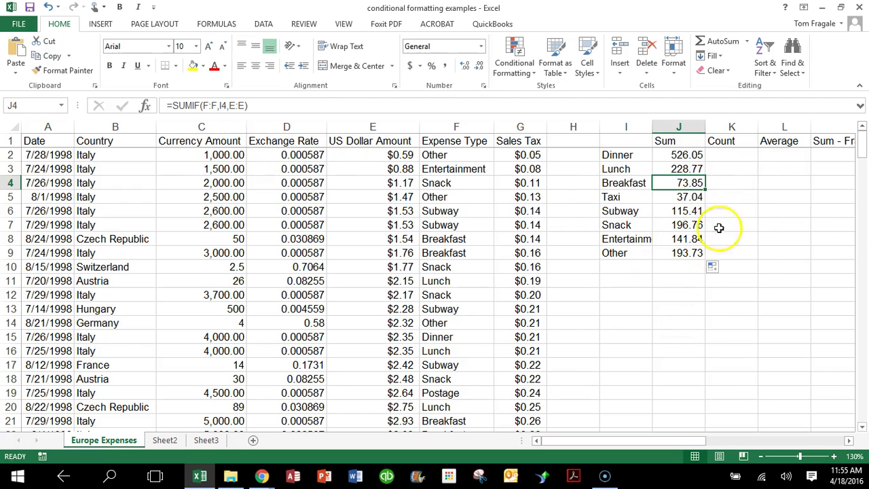
double_click(650, 127)
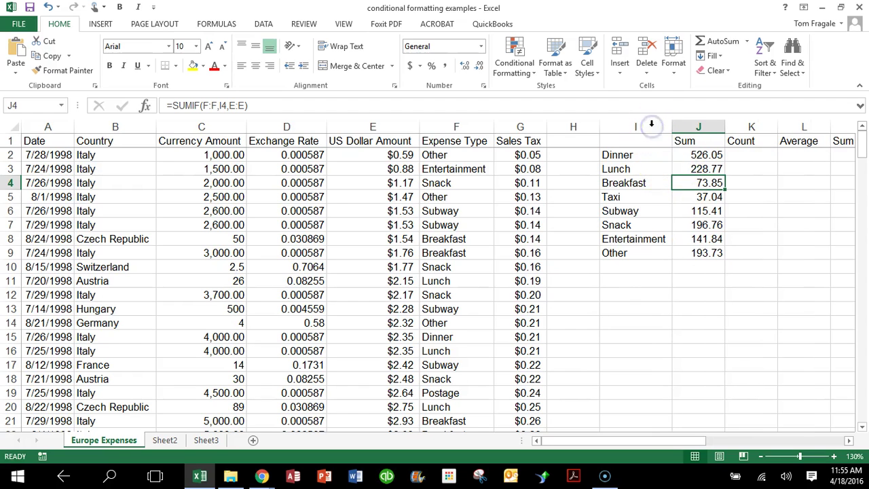
- Enter =COUNTIF(F:F,I2) in K2 to count the Dinner entries in the Expense Type column
left_click(754, 156)
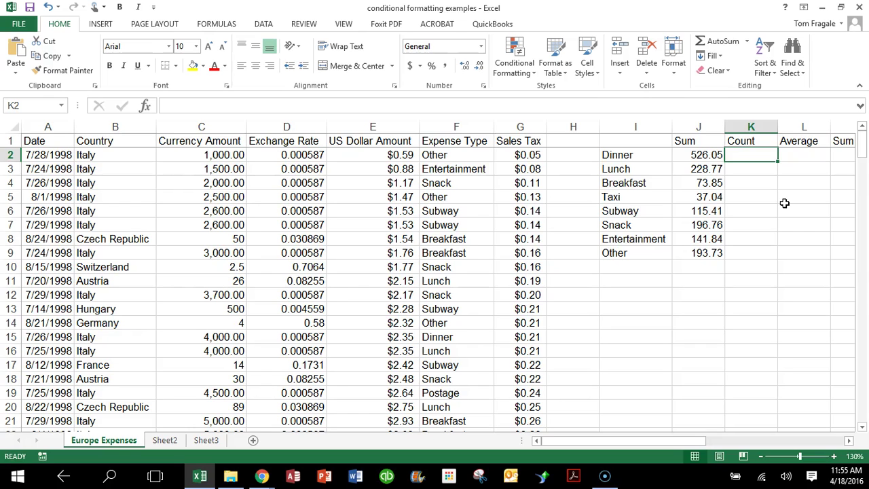
type("=countif")
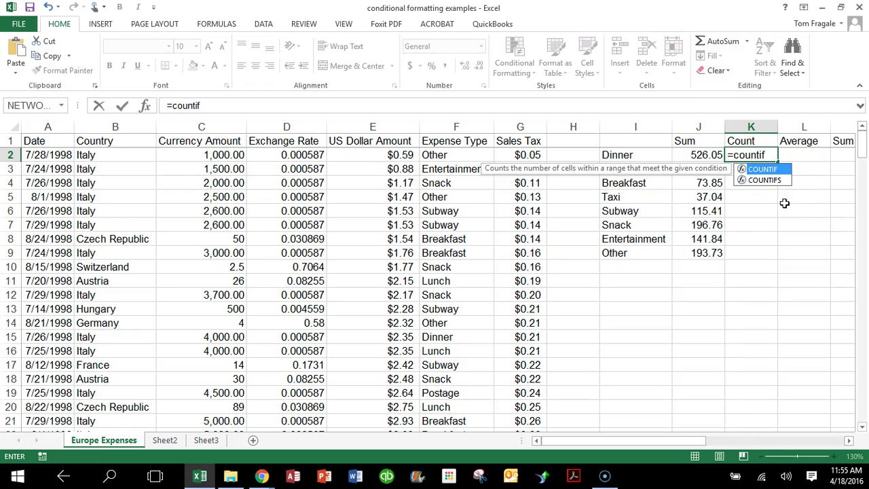
type("(")
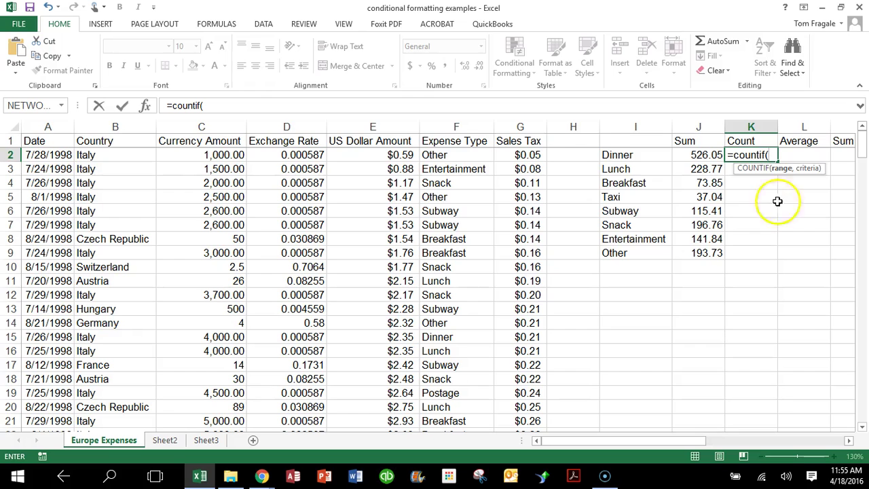
left_click(457, 127)
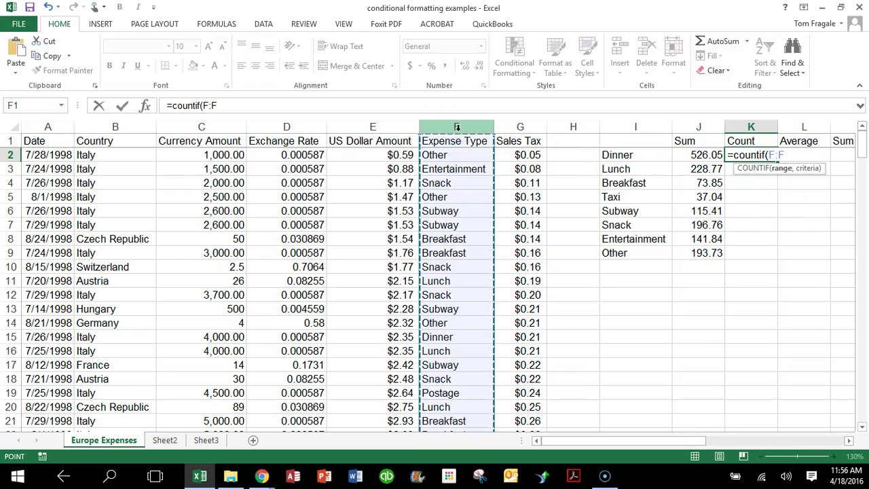
type(",")
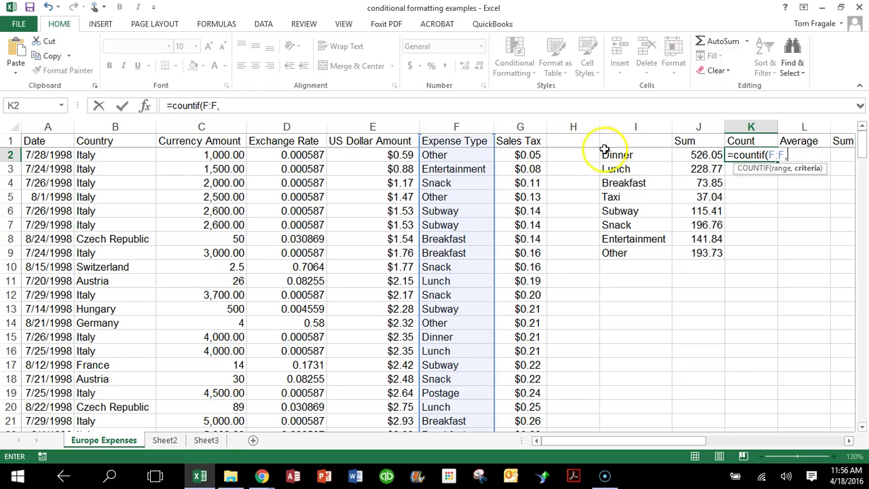
left_click(627, 153)
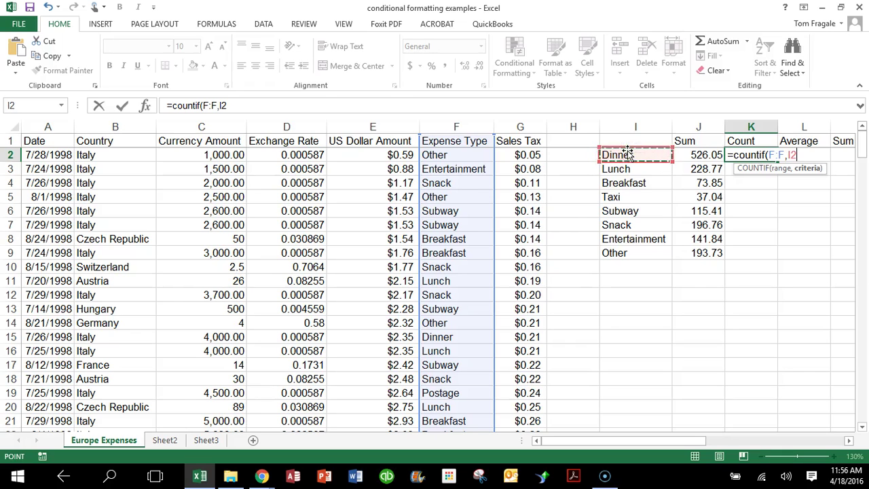
type(")")
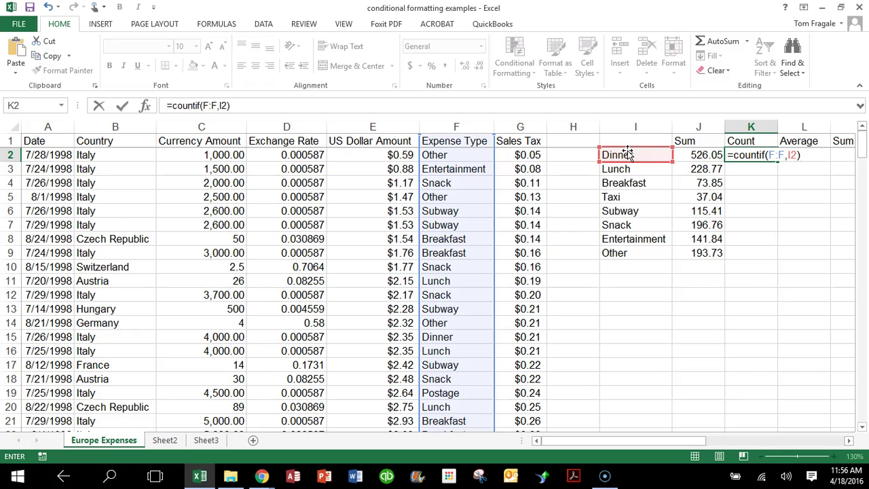
key("Return")
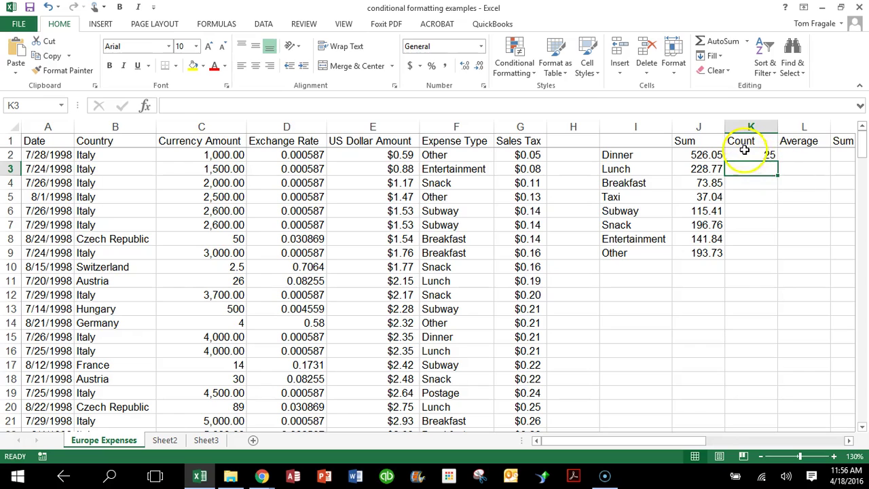
- Fill the COUNTIF formula from K2 down through K9 for the remaining expense types
left_click(744, 150)
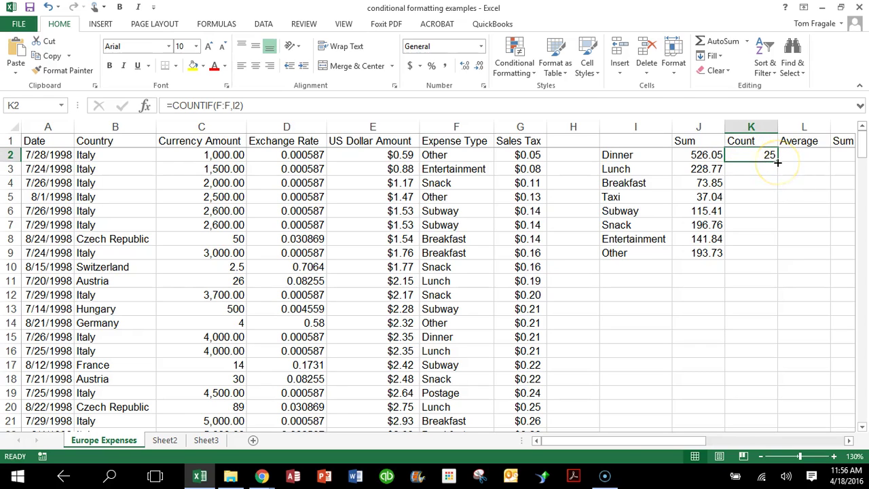
double_click(778, 162)
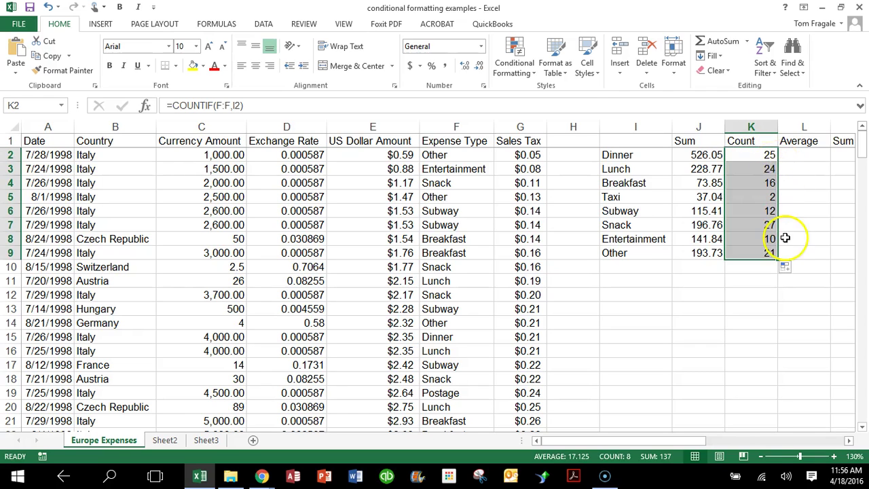
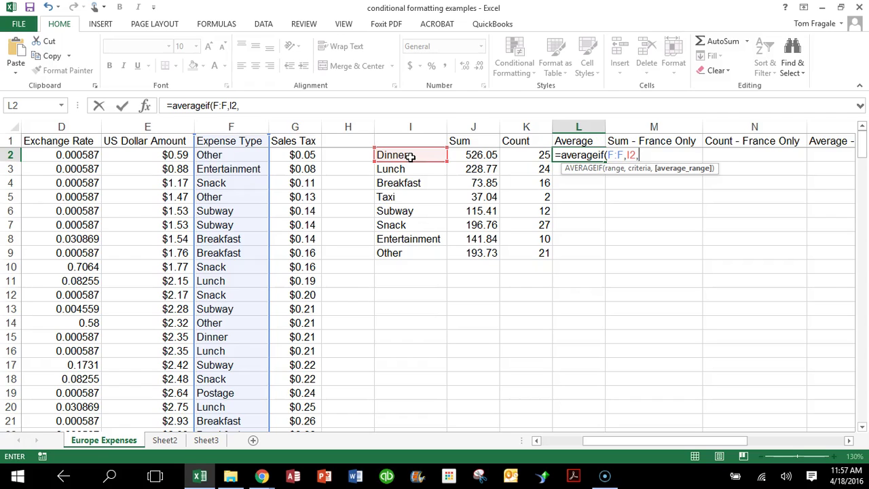
- Complete the formula =AVERAGEIF(F:F,I2,E:E) in L2, using the US Dollar Amount column as the average range
left_click(229, 164)
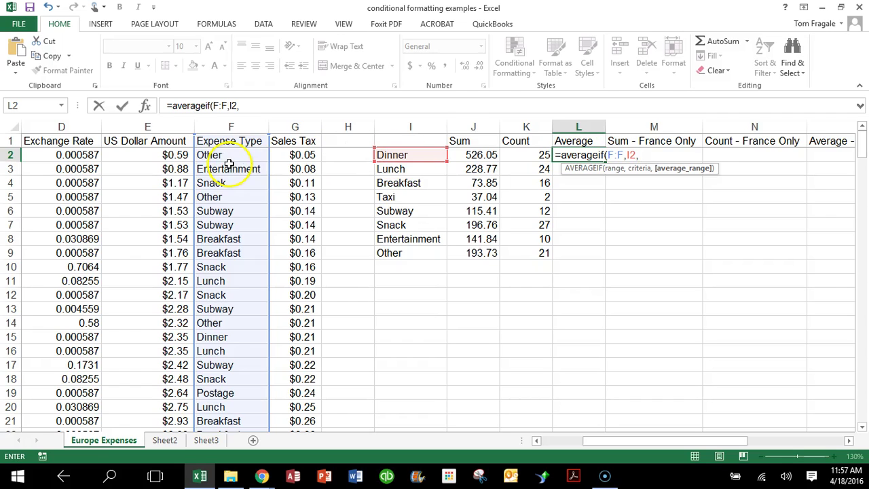
left_click(137, 124)
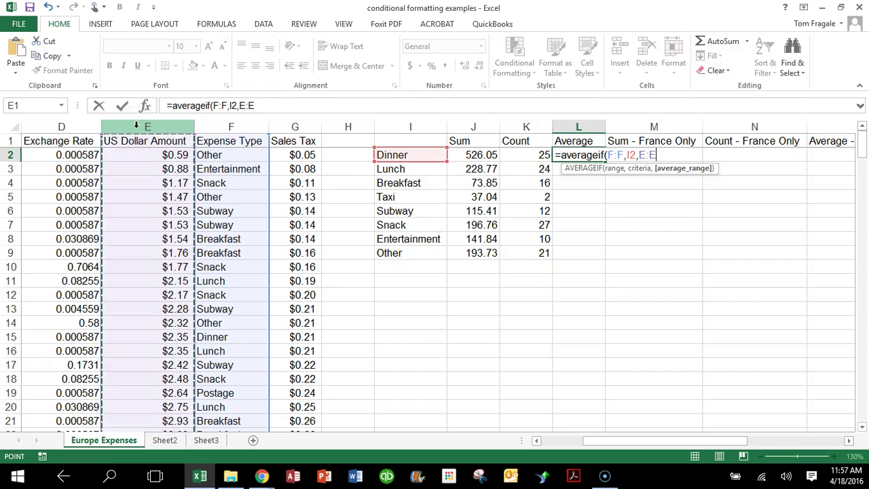
type(")")
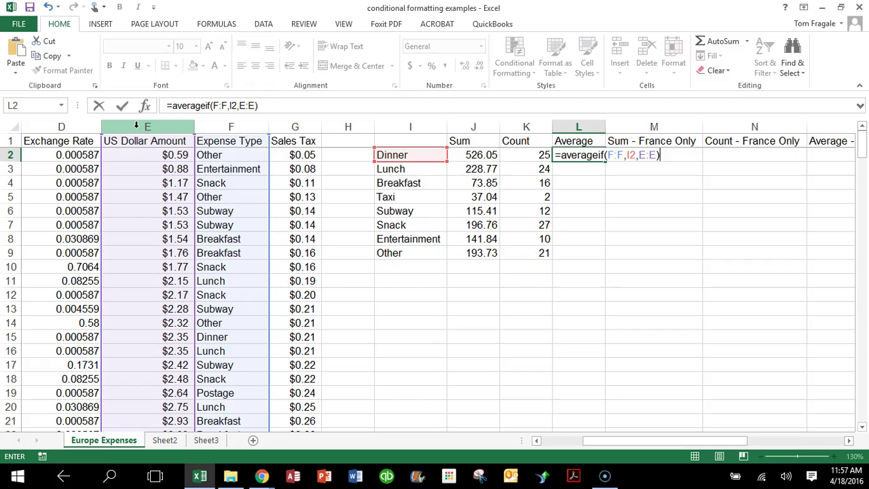
key("Return")
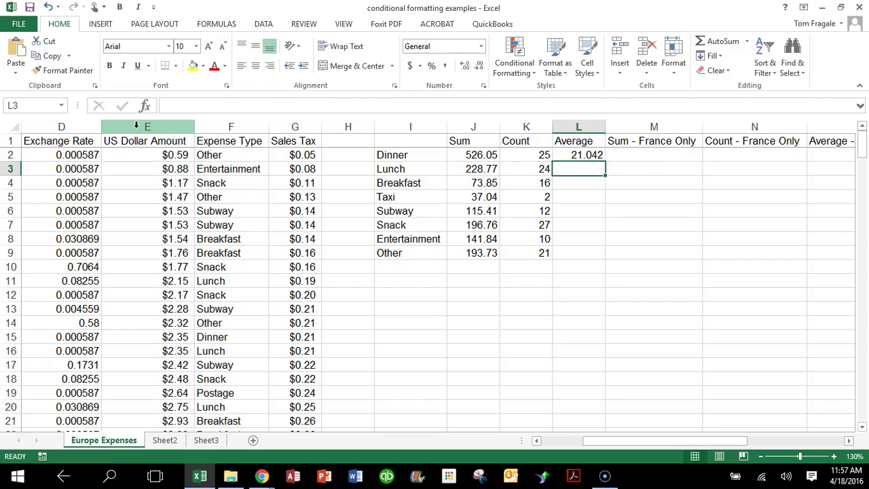
- Fill the AVERAGEIF formula from L2 down through L9 and apply the Number format to those averages
left_click(590, 157)
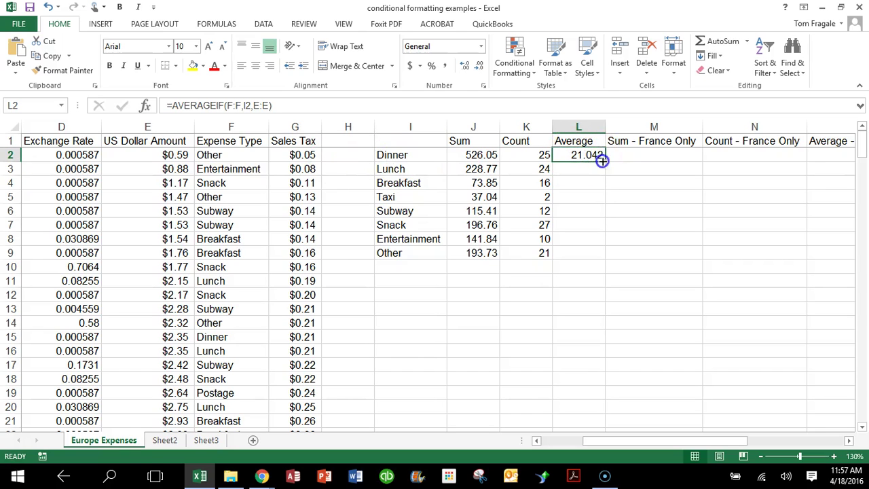
double_click(604, 161)
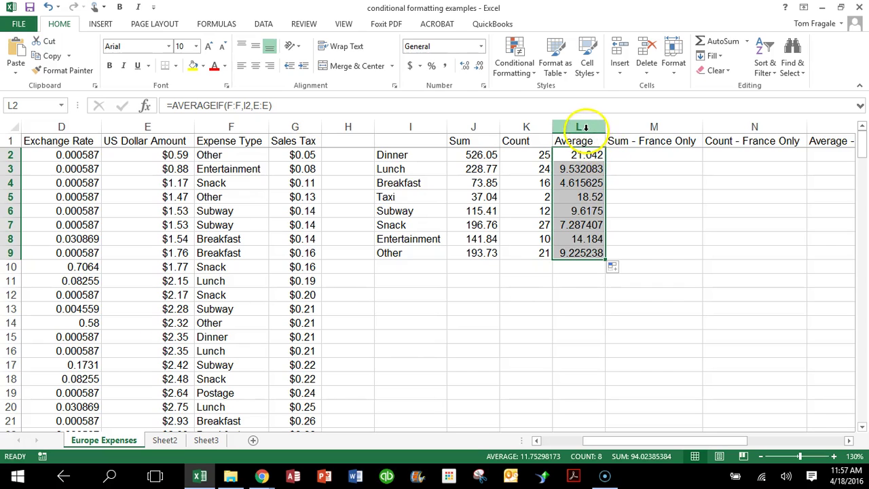
left_click(481, 48)
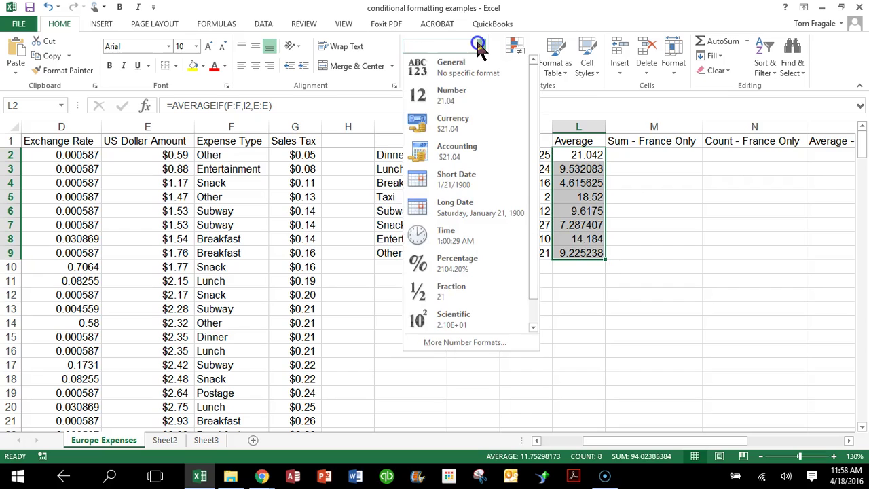
left_click(473, 93)
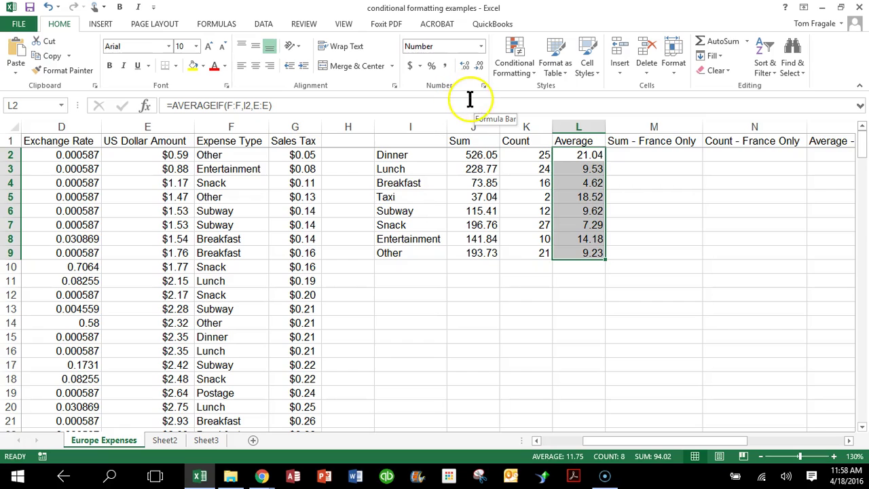
left_click(476, 100)
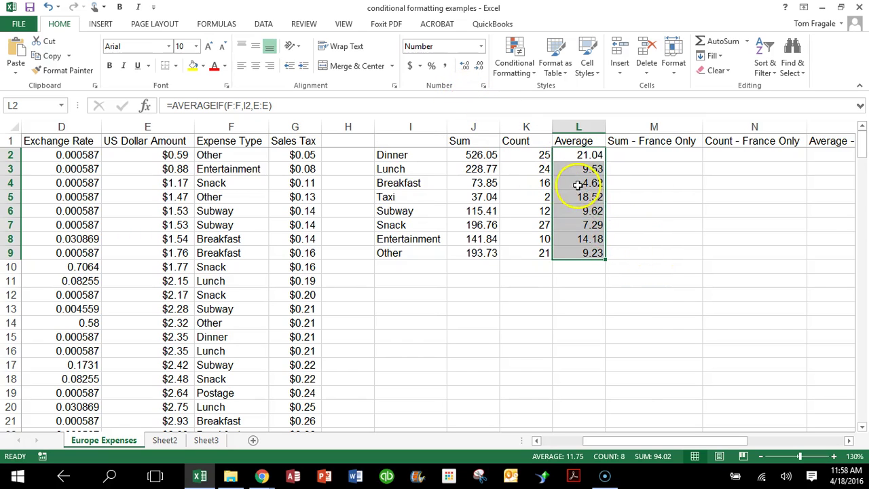
- Enter France in H2 and copy it down through H9 beside the expense types
left_click(650, 156)
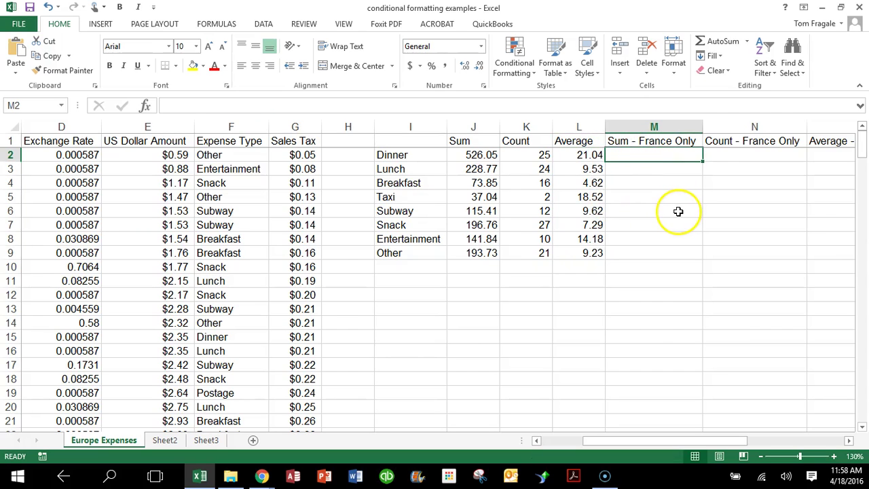
left_click(480, 155)
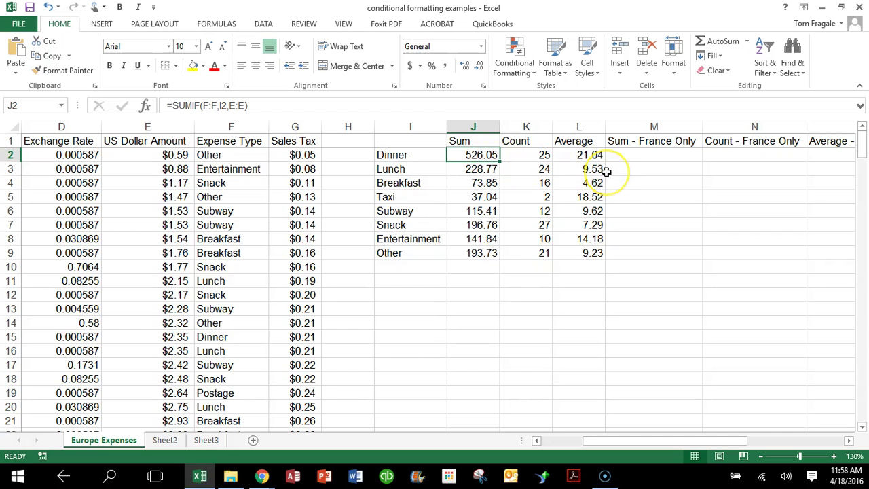
left_click(343, 160)
type("France")
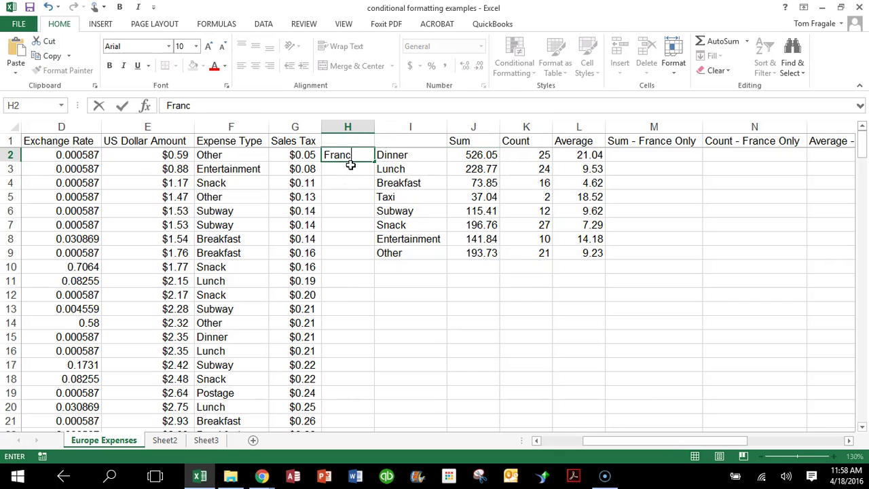
key("Return")
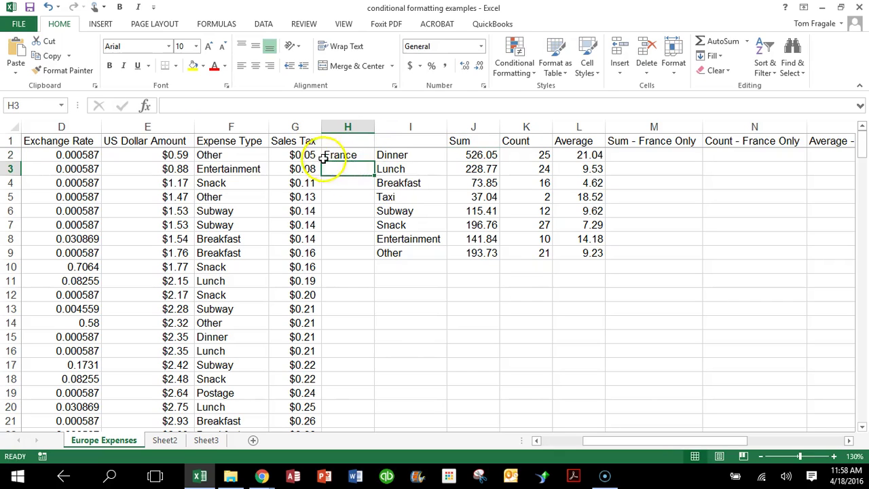
left_click(326, 156)
left_click_drag(374, 162, 369, 263)
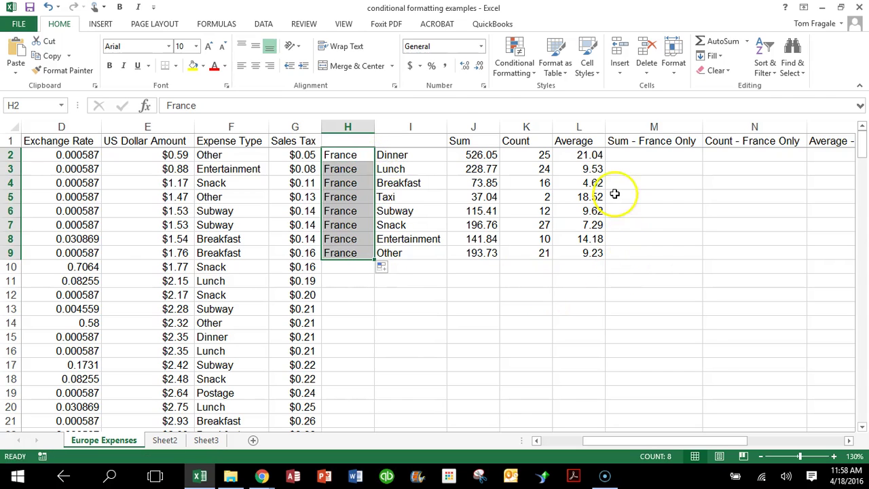
- Begin a SUMIFS formula in M2 with sum range E:E and the first criteria pair F:F and I2
left_click(659, 156)
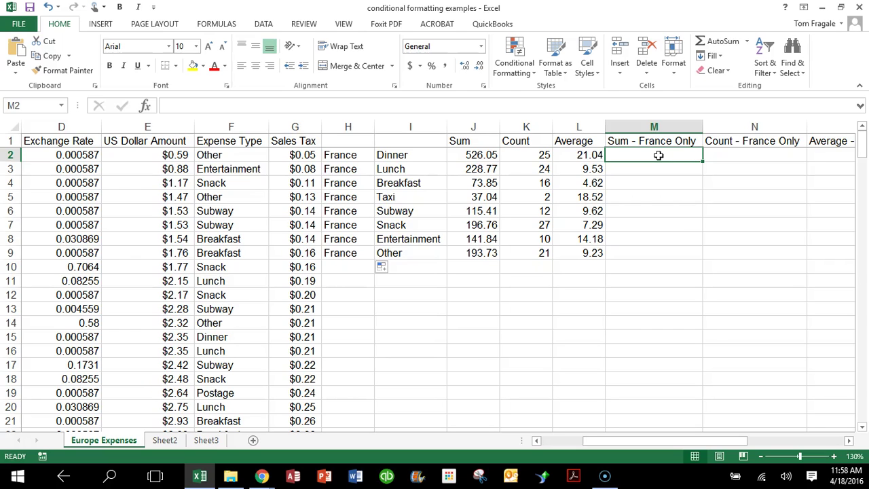
type("=s")
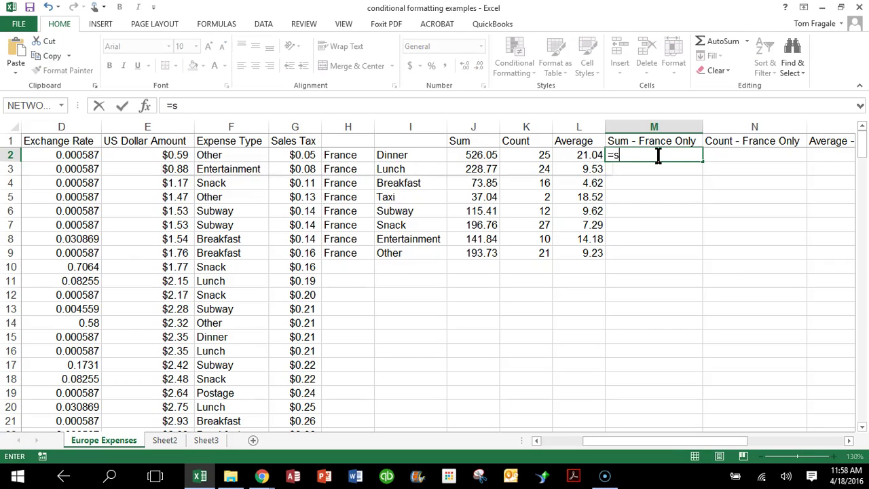
type("umifs")
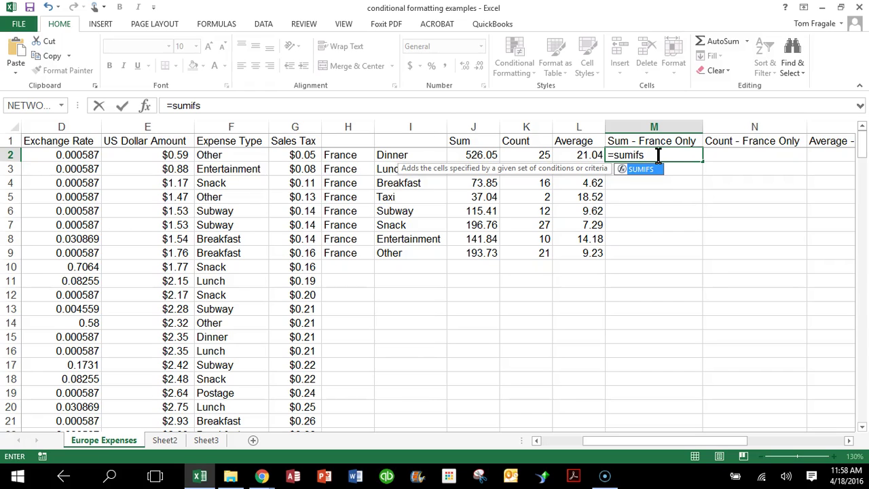
type("(")
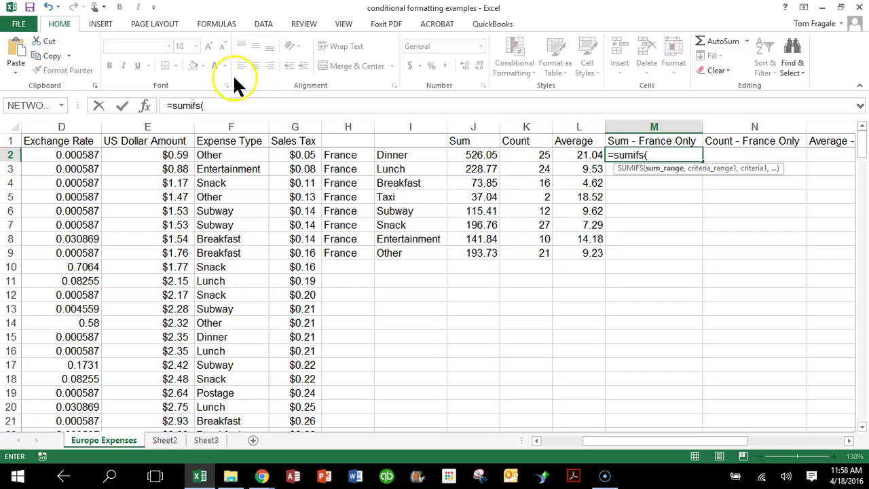
left_click(155, 129)
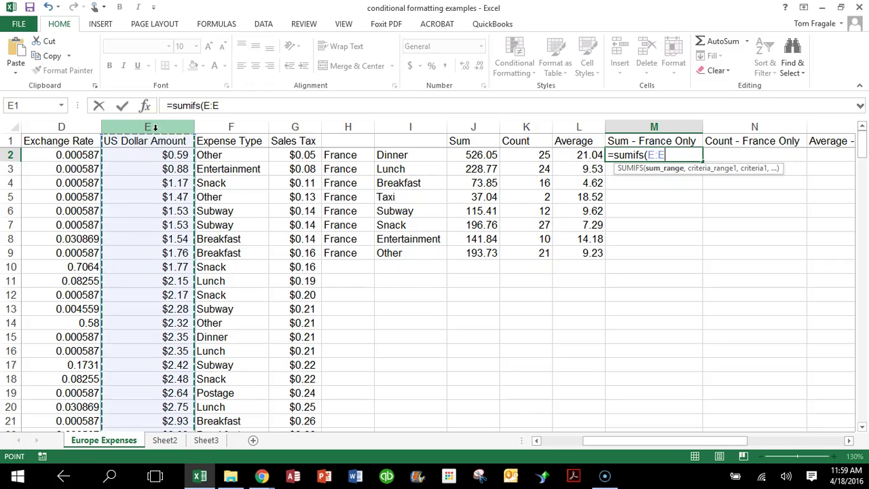
type(",")
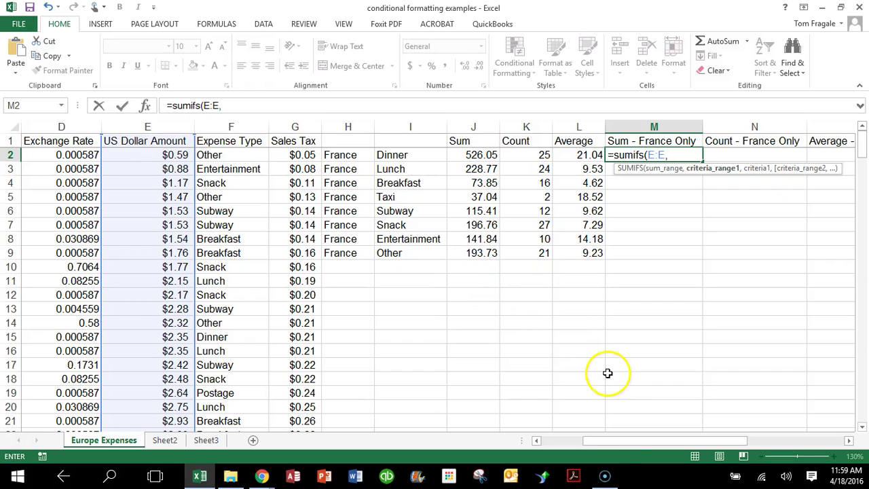
left_click(235, 126)
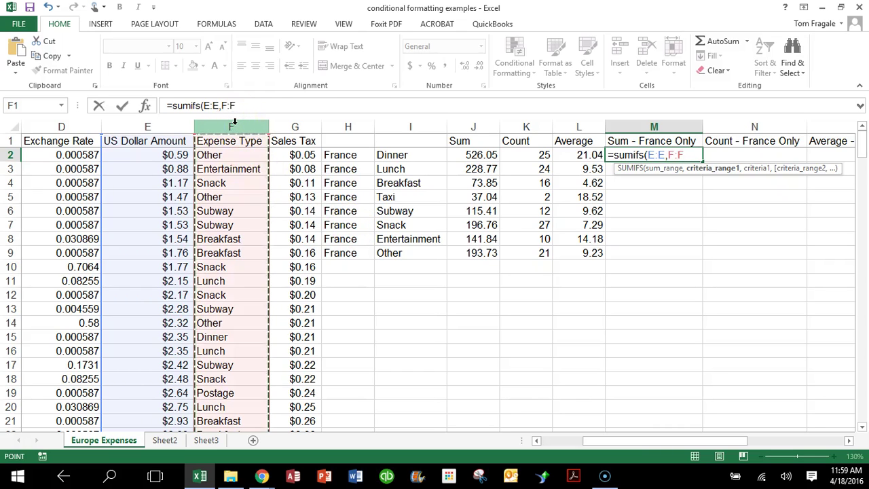
type(",")
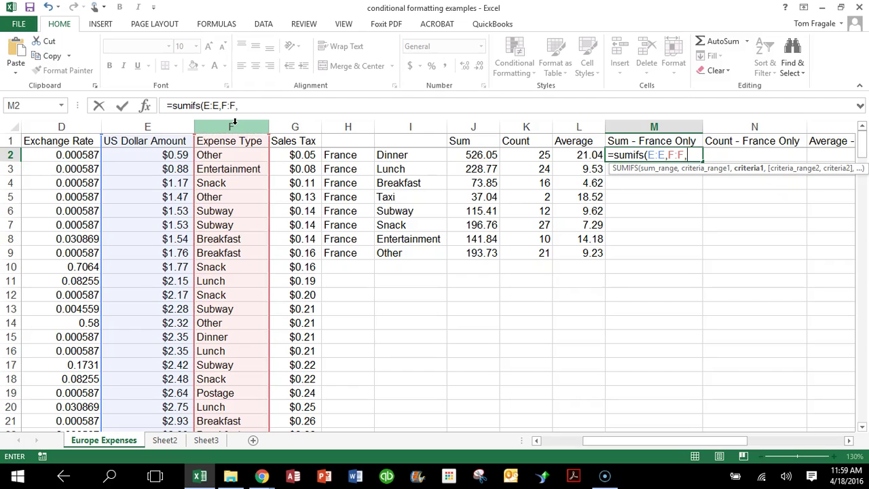
left_click(424, 156)
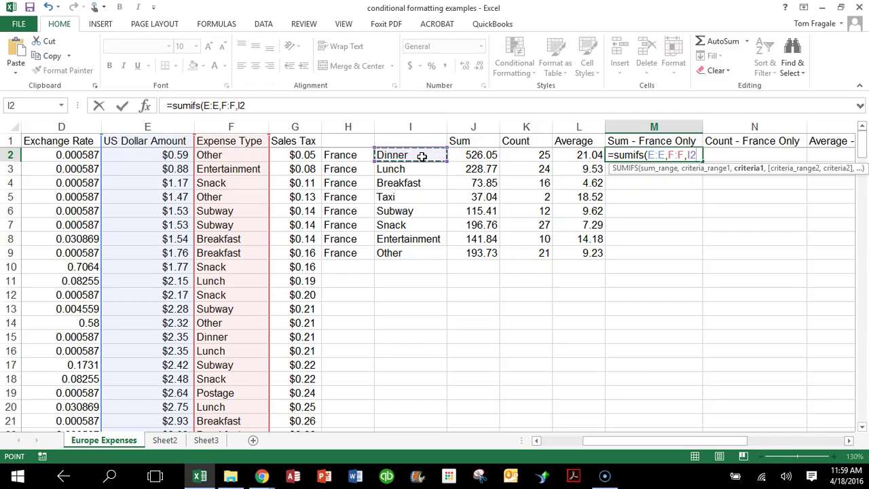
type(",")
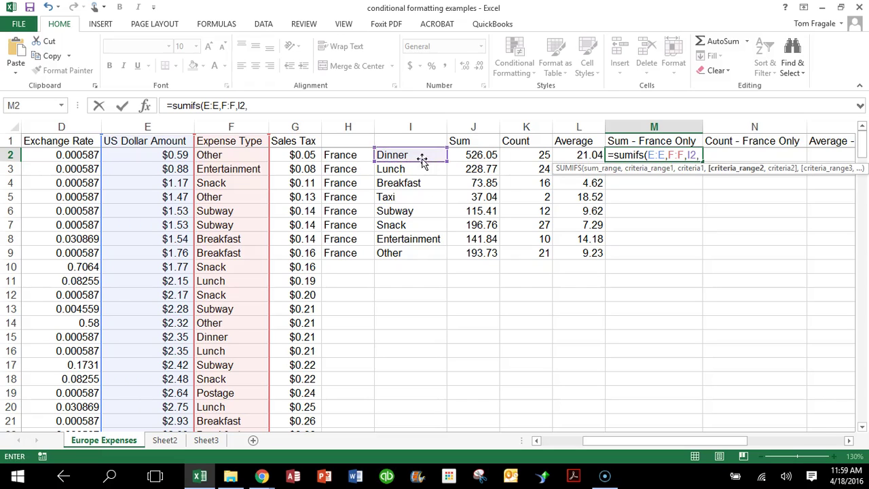
- Add the country criteria pair B:B and H2 and enter the finished formula =SUMIFS(E:E,F:F,I2,B:B,H2) in M2
left_click_drag(606, 446, 541, 447)
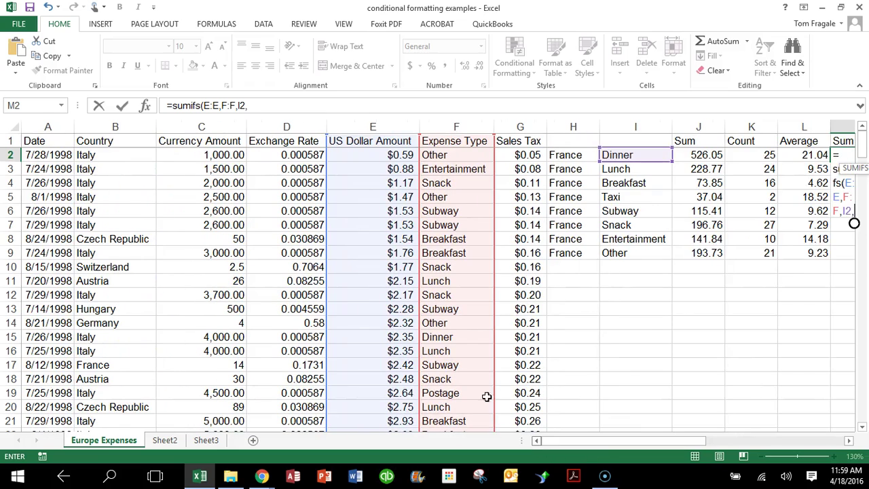
left_click(119, 124)
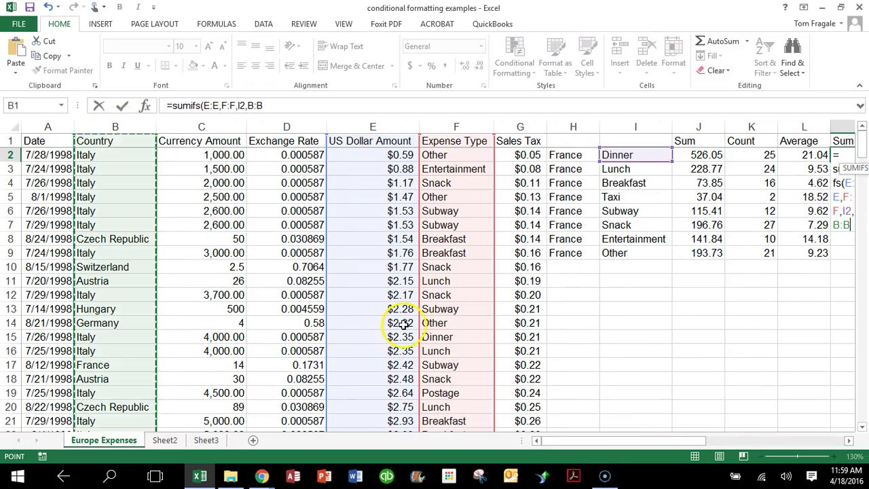
type(",")
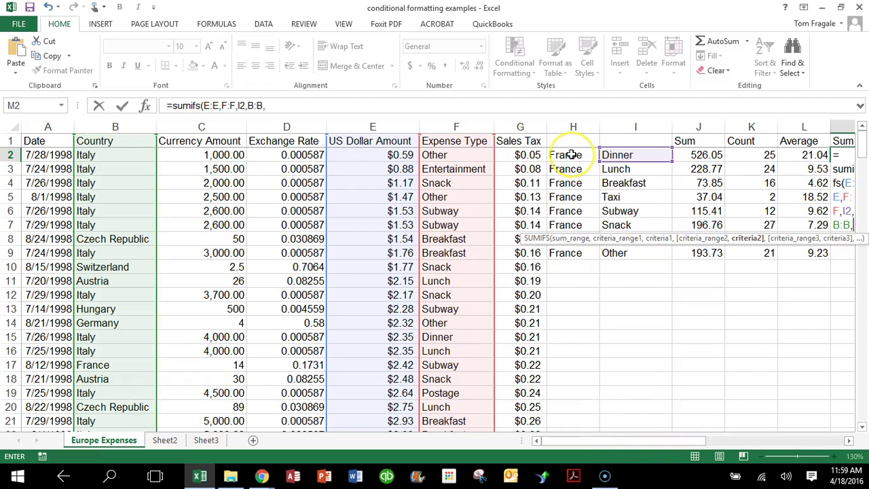
left_click(570, 155)
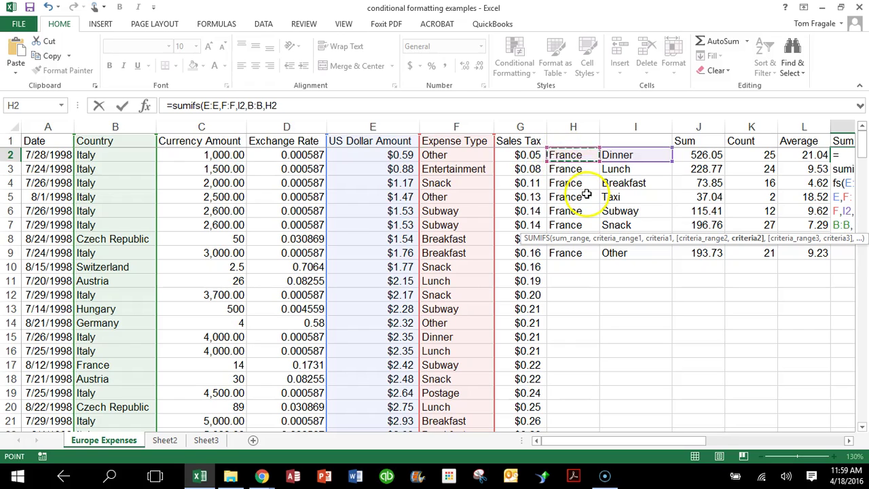
left_click(850, 441)
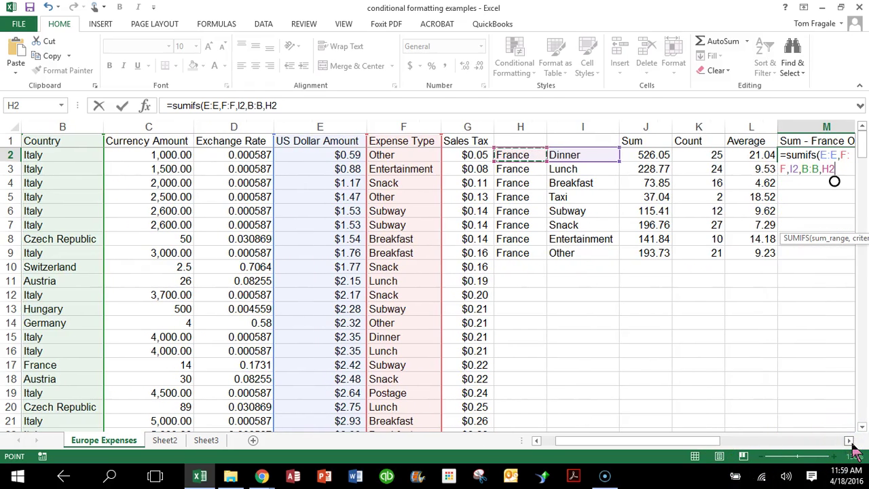
left_click(850, 441)
left_click(850, 442)
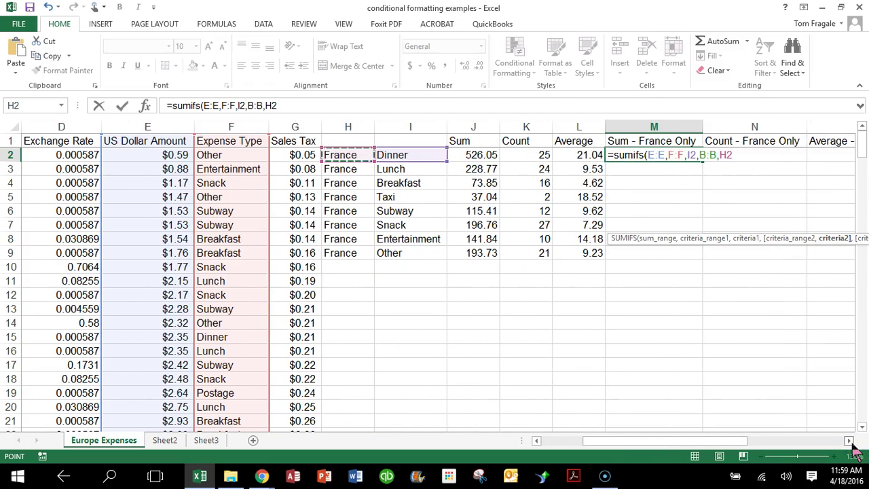
type(")")
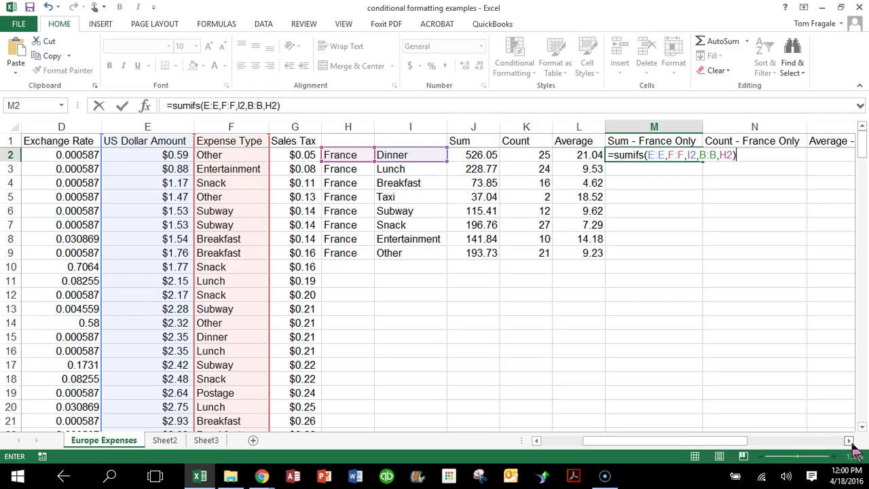
key("Return")
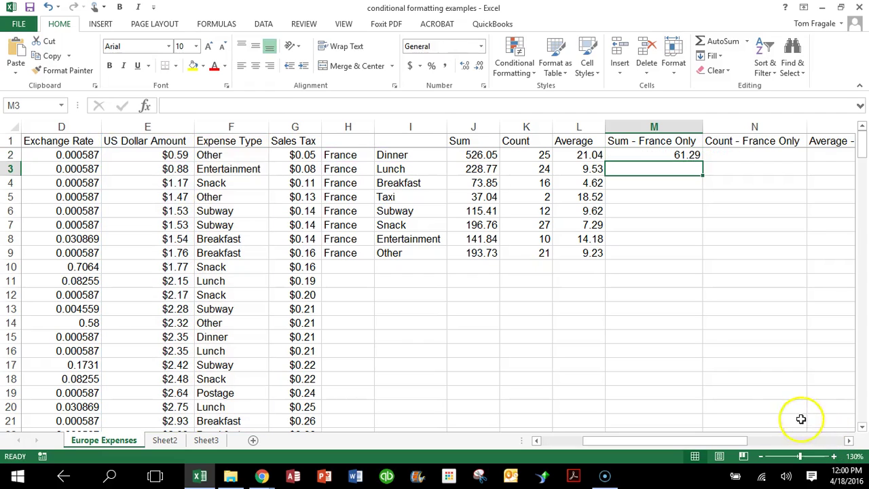
- Compare the SUMIFS formula in M2 with the SUMIF in J2, and fill M2 down the Sum - France Only column
left_click(638, 154)
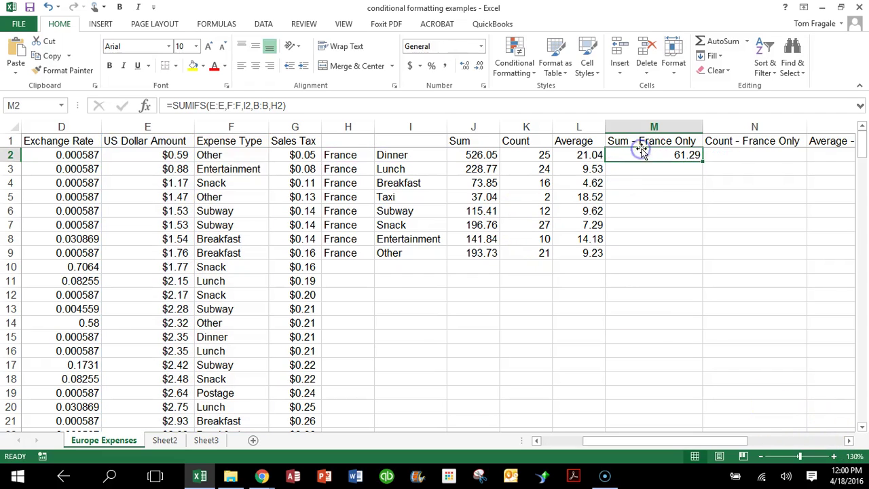
left_click(477, 154)
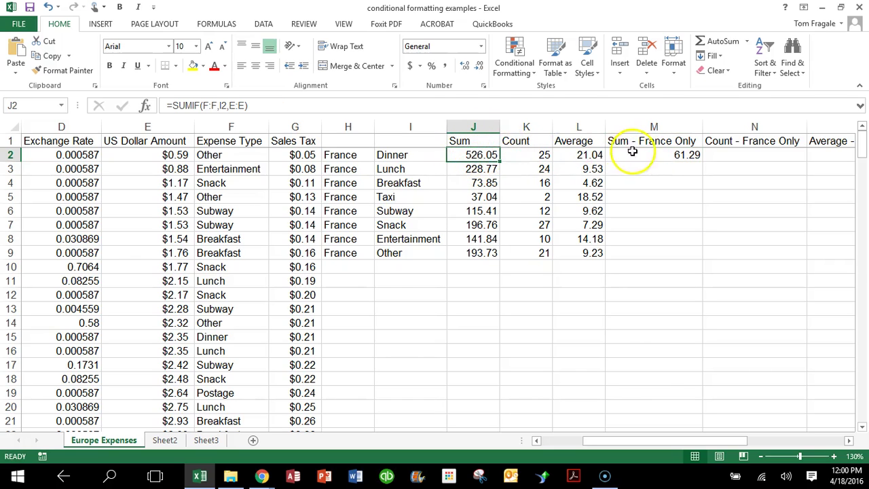
left_click(670, 152)
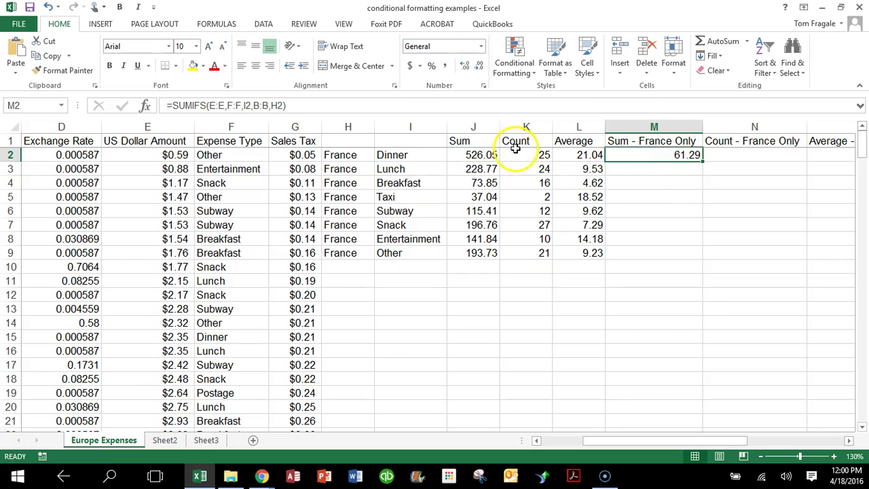
double_click(705, 163)
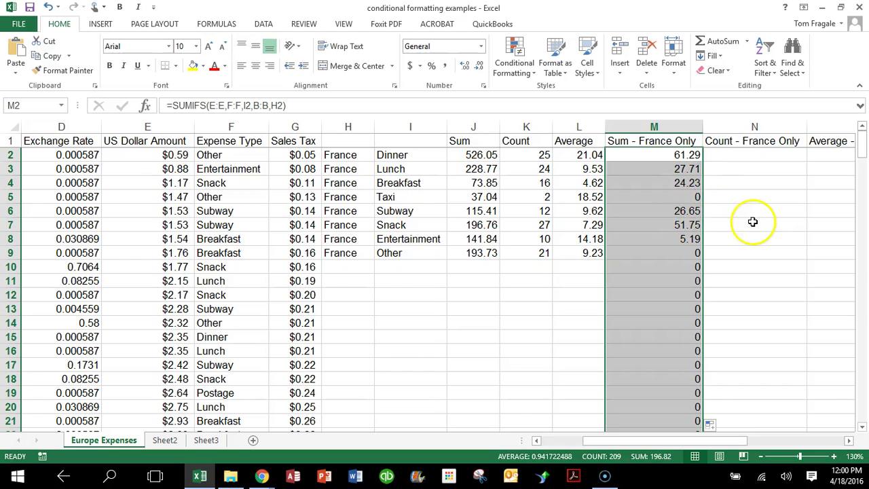
- Clear the surplus SUMIFS results in M10 through M21 and check the formulas for Taxi in M5 and Other in M9
left_click(721, 238)
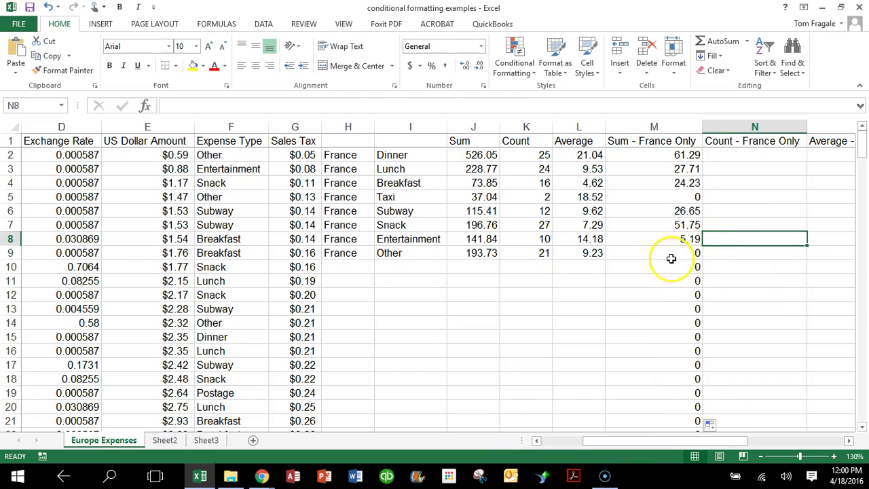
left_click_drag(656, 267, 671, 417)
key("Delete")
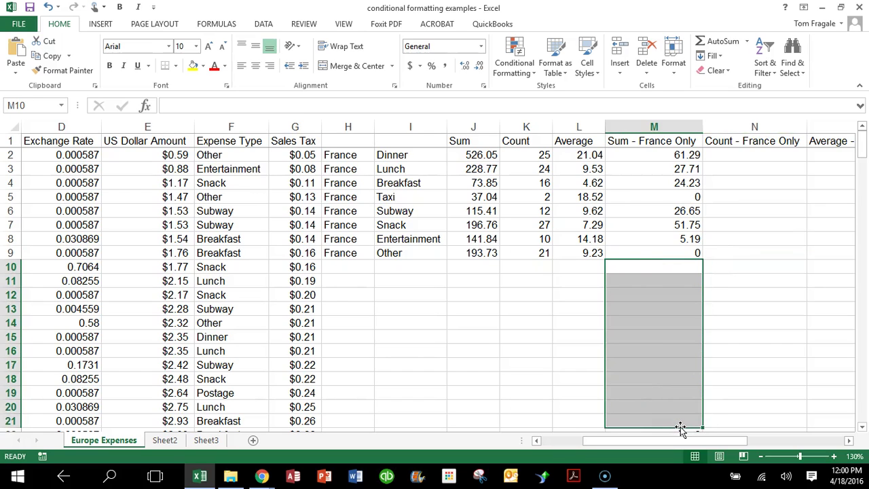
left_click(650, 195)
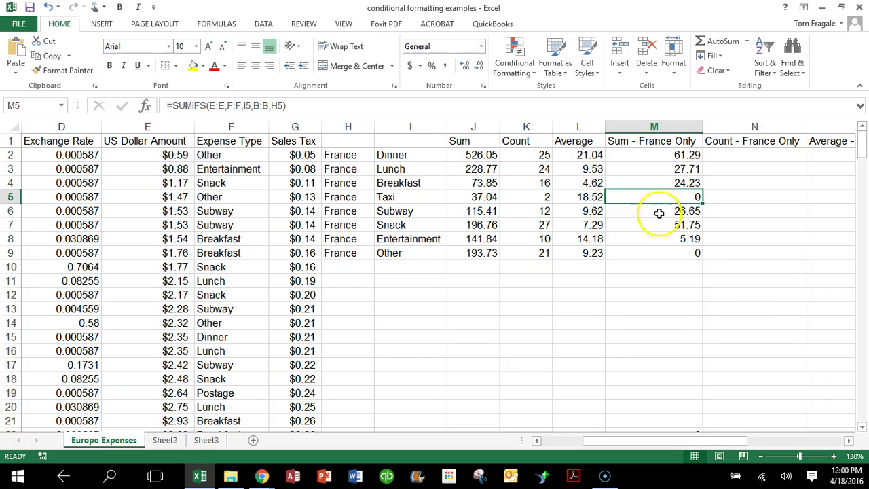
left_click(675, 252)
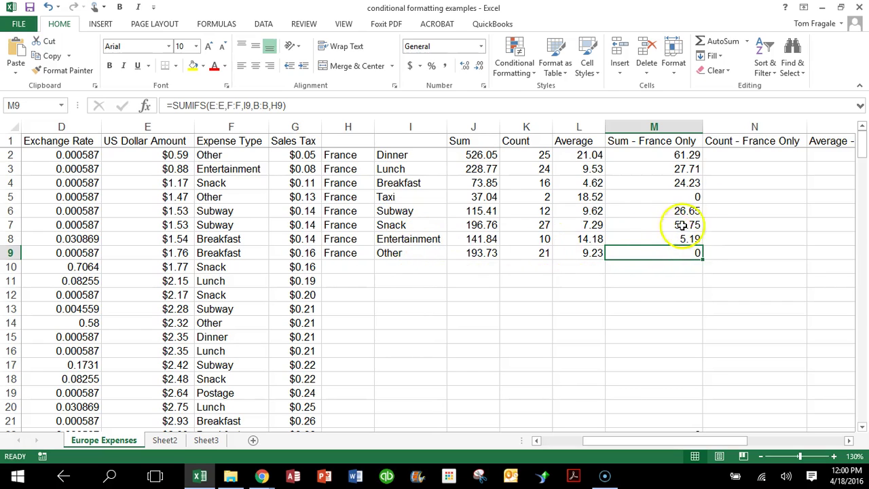
- Begin a COUNTIFS formula in N2 with the expense type criteria pair F:F and I2
left_click(737, 156)
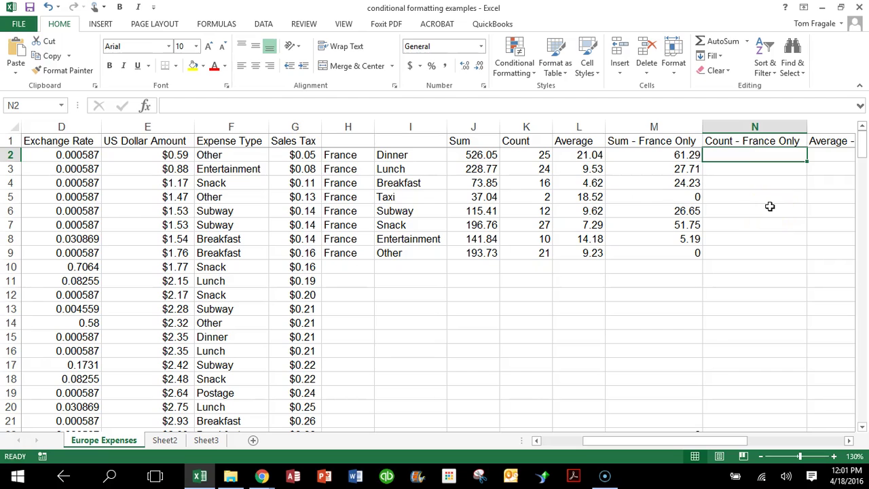
type("=co")
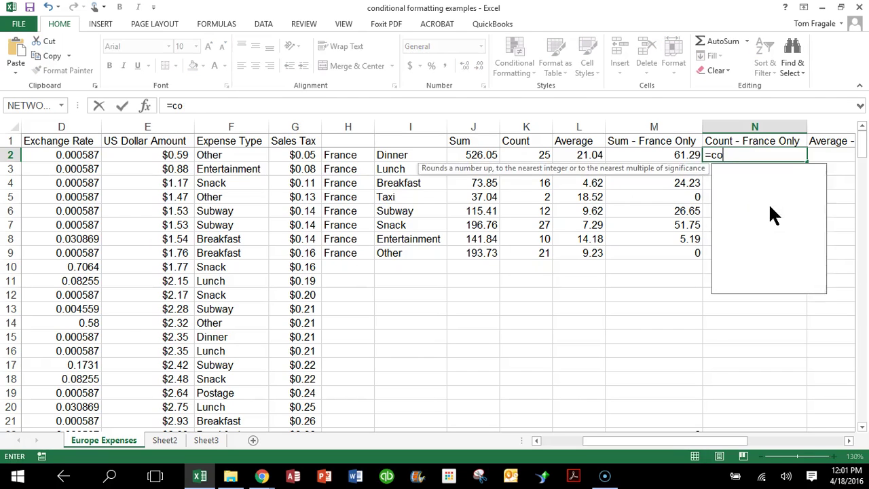
type("untifs(")
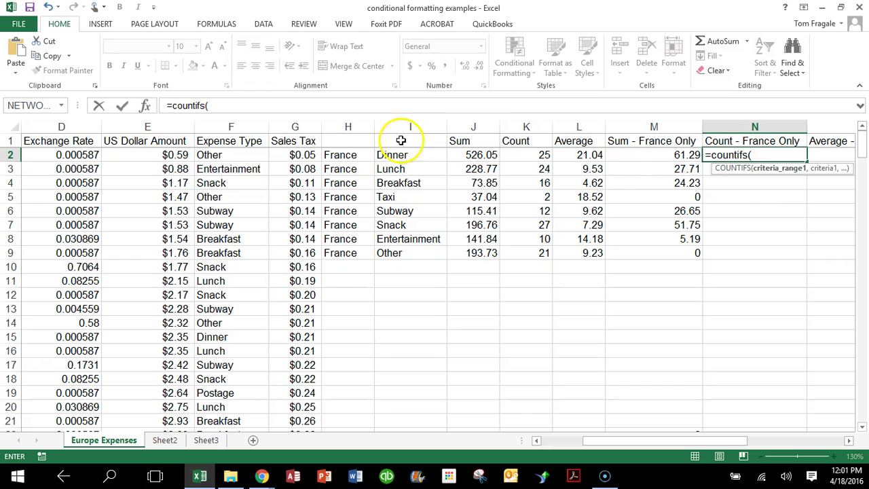
left_click(217, 122)
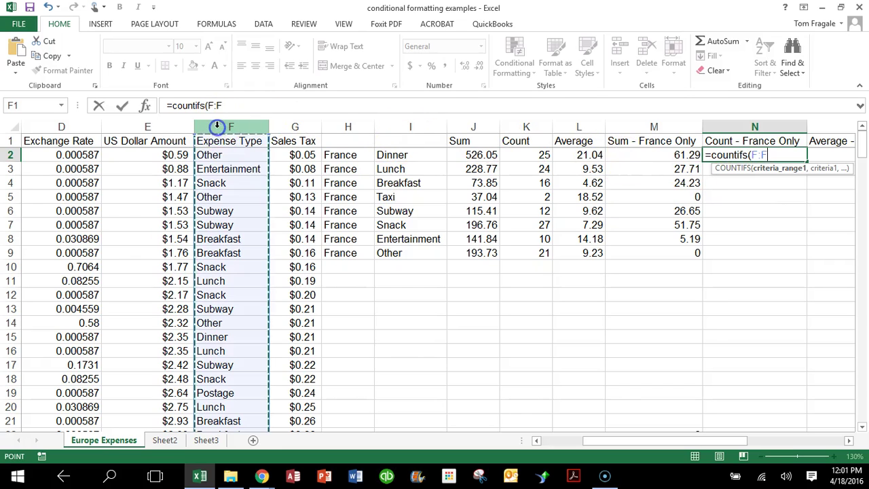
type(",")
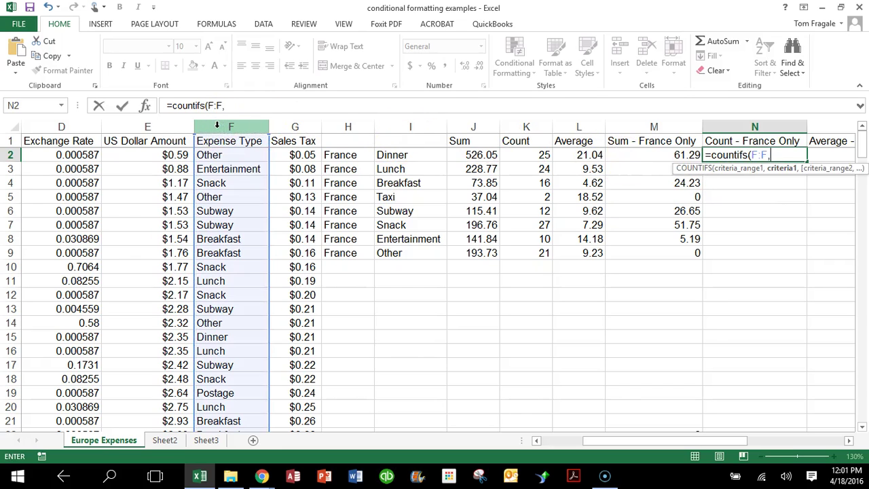
left_click(410, 155)
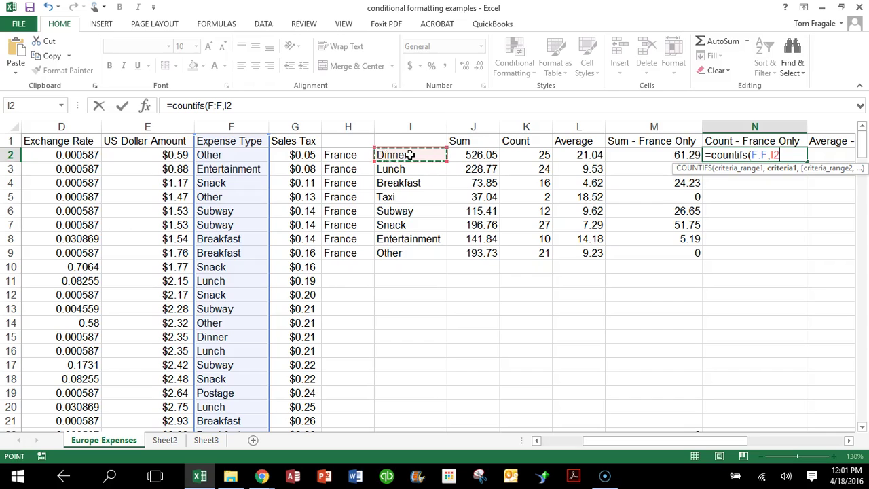
type(",")
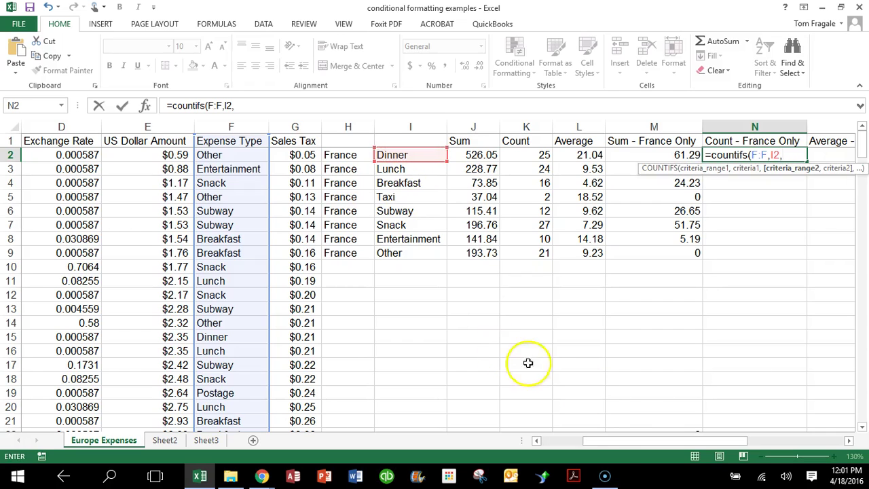
- Add the country criteria pair B:B and H2 and enter the finished formula =COUNTIFS(F:F,I2,B:B,H2) in N2
left_click_drag(614, 443, 555, 442)
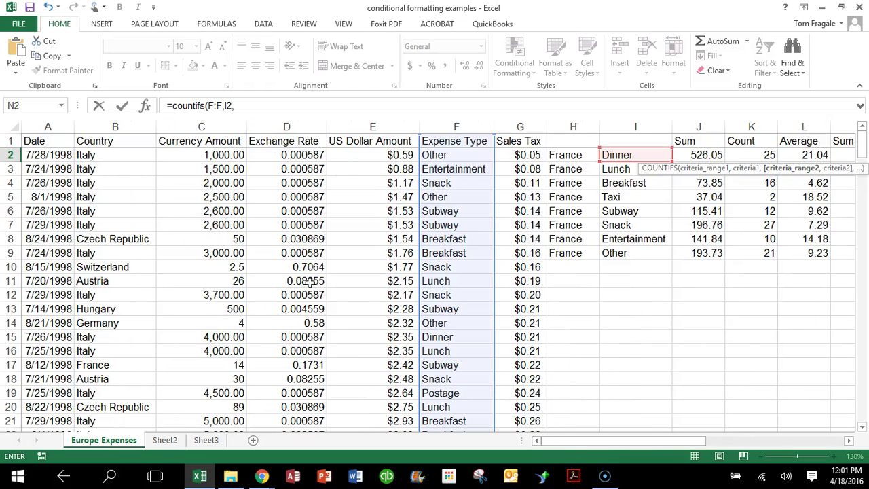
left_click(100, 120)
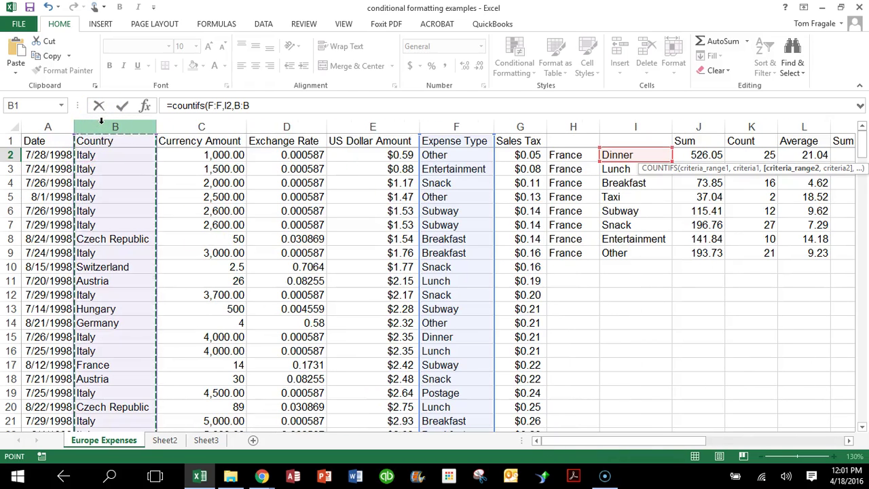
type(",")
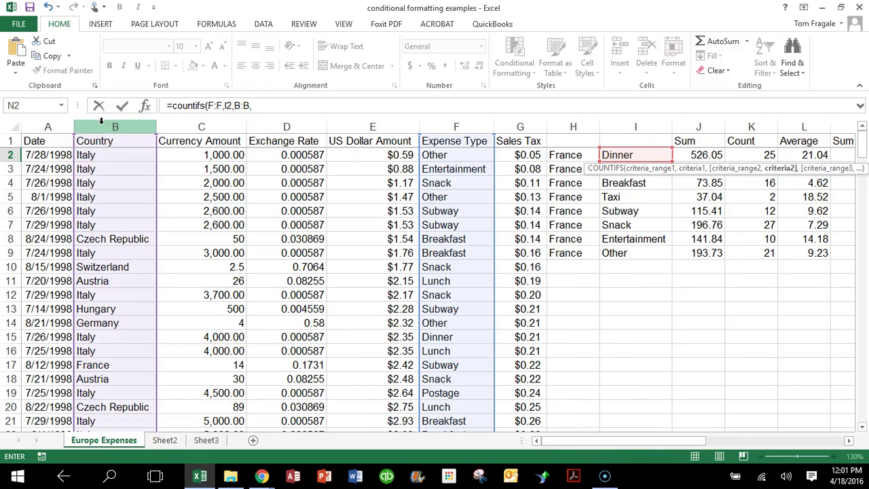
left_click(575, 156)
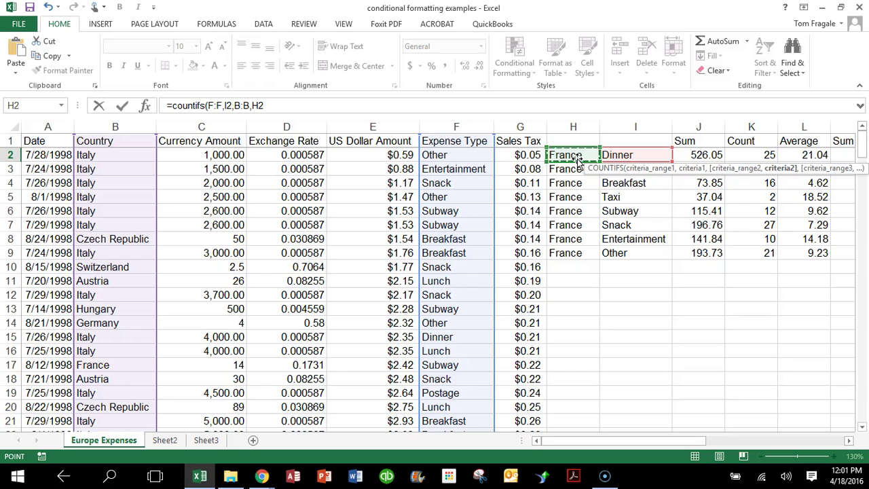
left_click(849, 441)
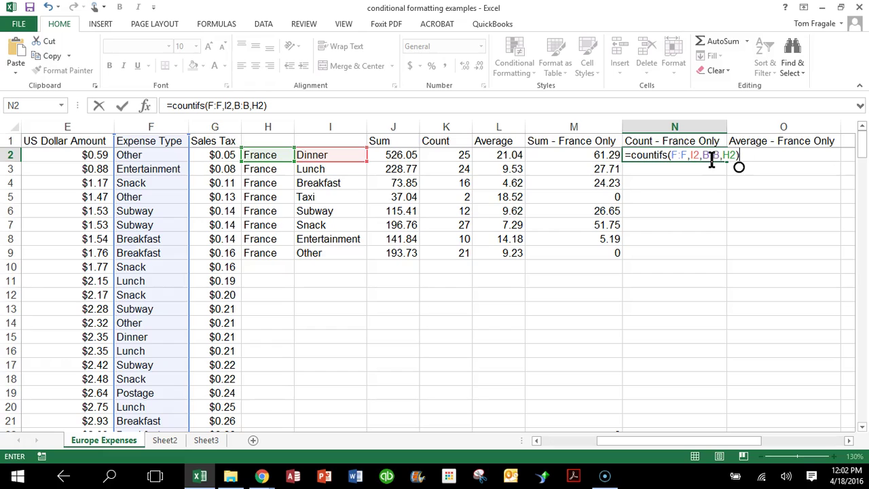
key("Return")
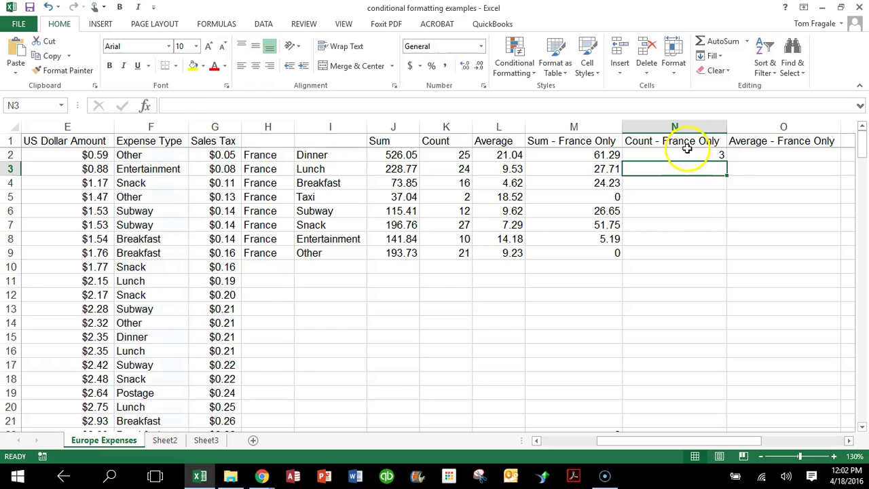
- Fill the COUNTIFS formula from N2 down the Count - France Only column
left_click(685, 155)
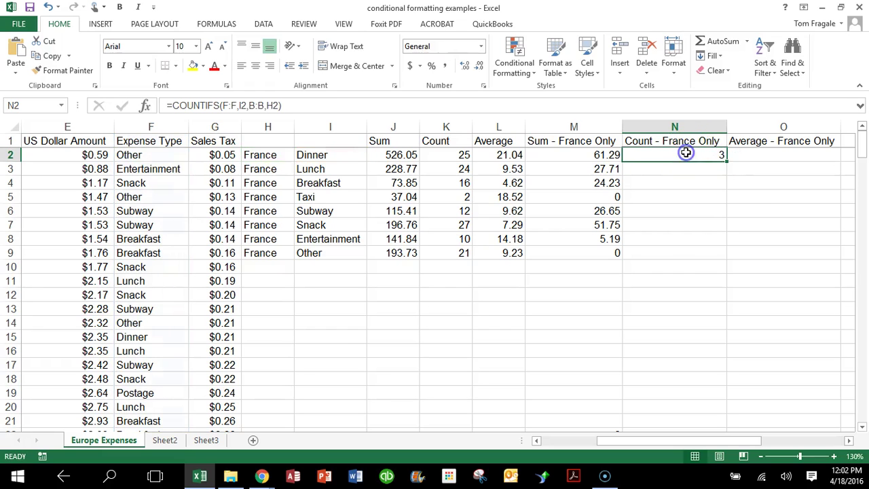
double_click(728, 162)
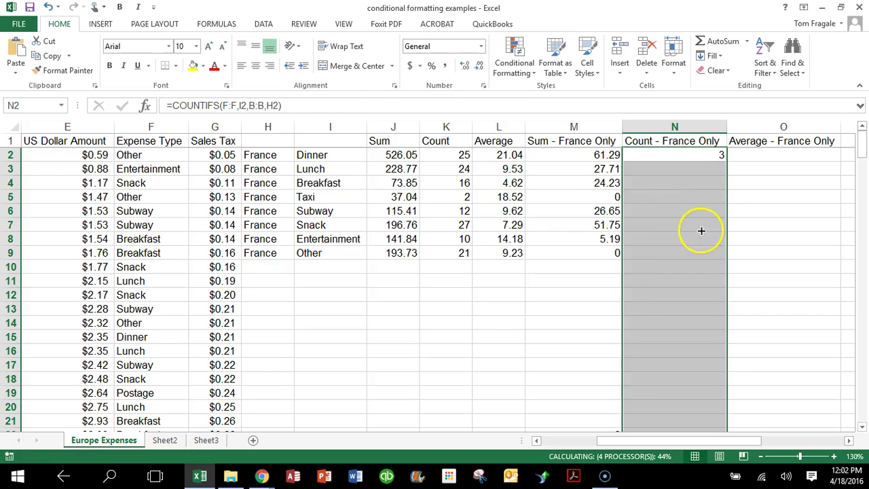
left_click(716, 157)
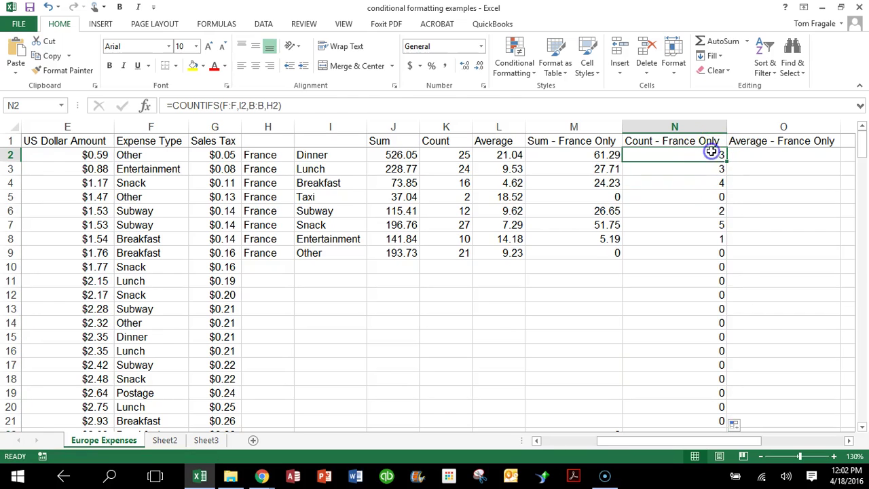
- Clear the surplus COUNTIFS results in N10 through N21 and review the France formulas in N2 and M2
left_click(687, 265)
left_click_drag(688, 265, 687, 415)
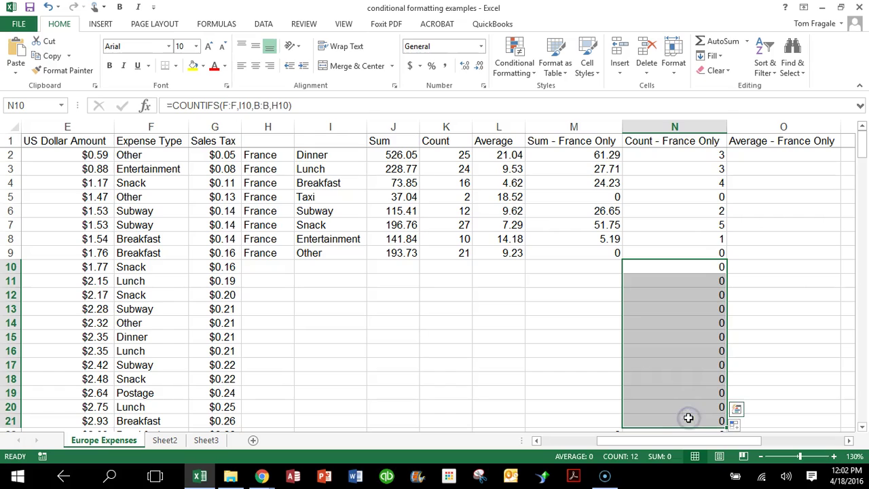
key("Delete")
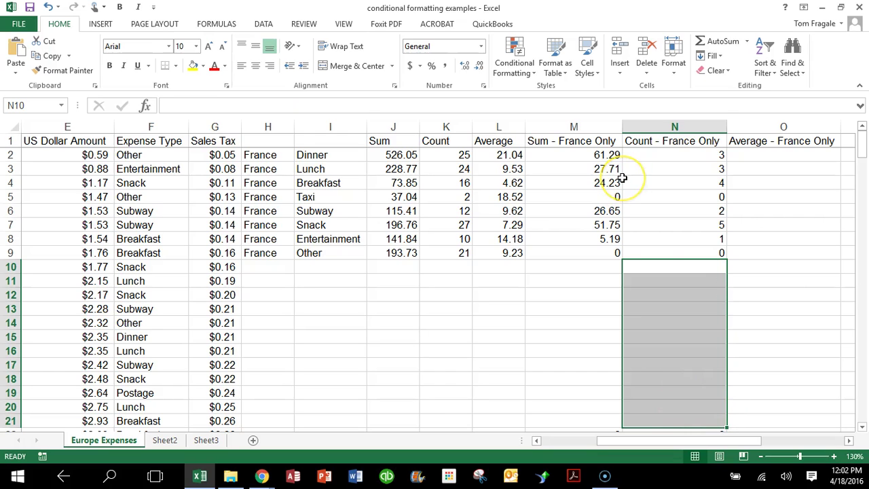
left_click(703, 155)
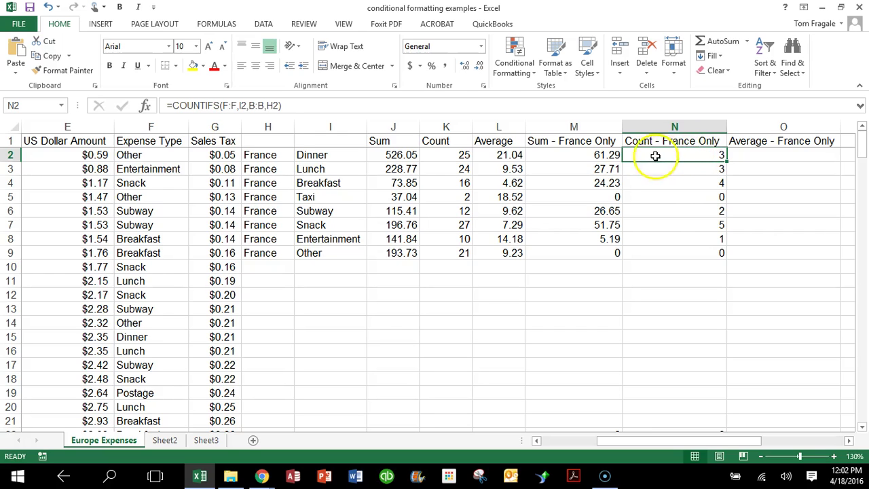
left_click(611, 156)
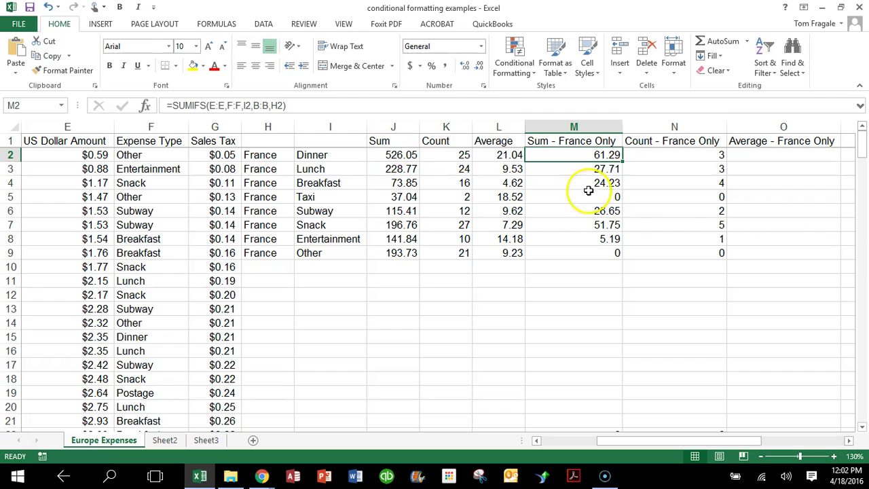
- Begin an AVERAGEIFS formula in O2 with average range E:E and the expense type criteria pair F:F and I2
left_click(770, 163)
left_click(769, 157)
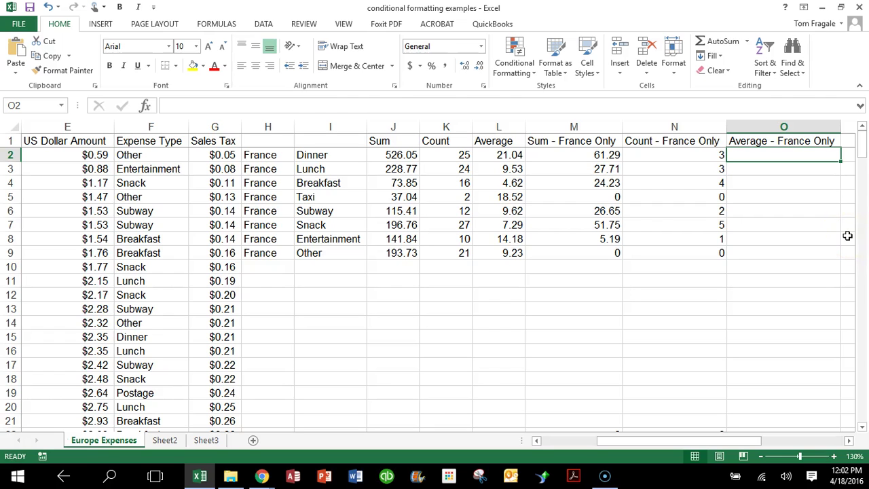
type("=averag")
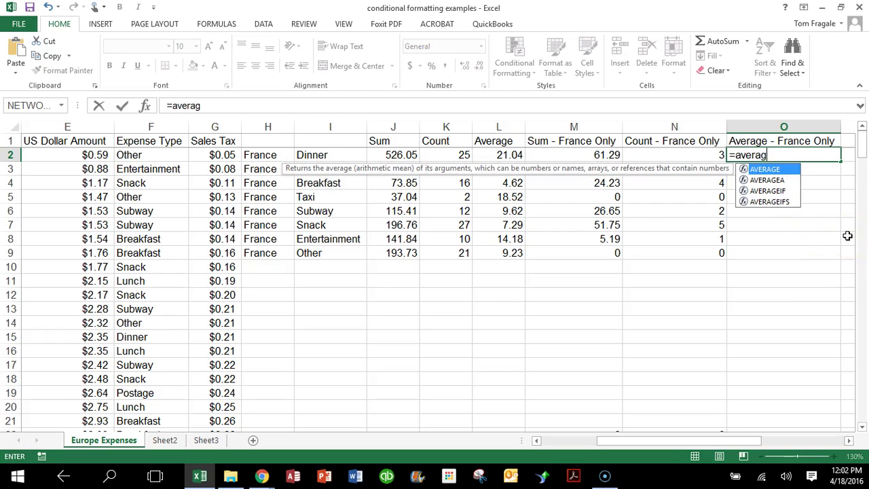
type("eifs")
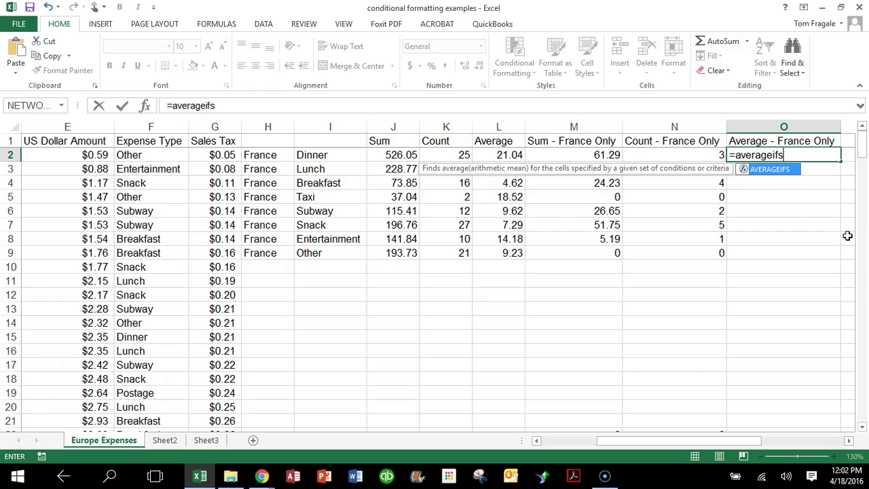
type("(")
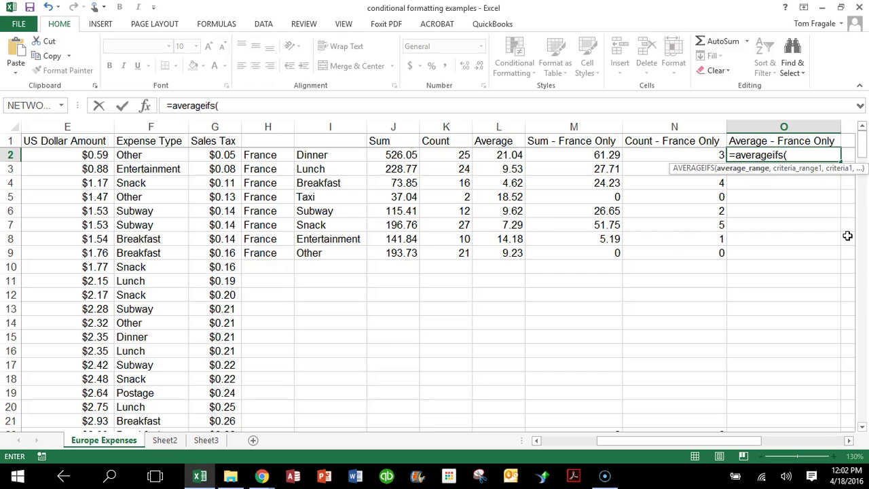
left_click(90, 122)
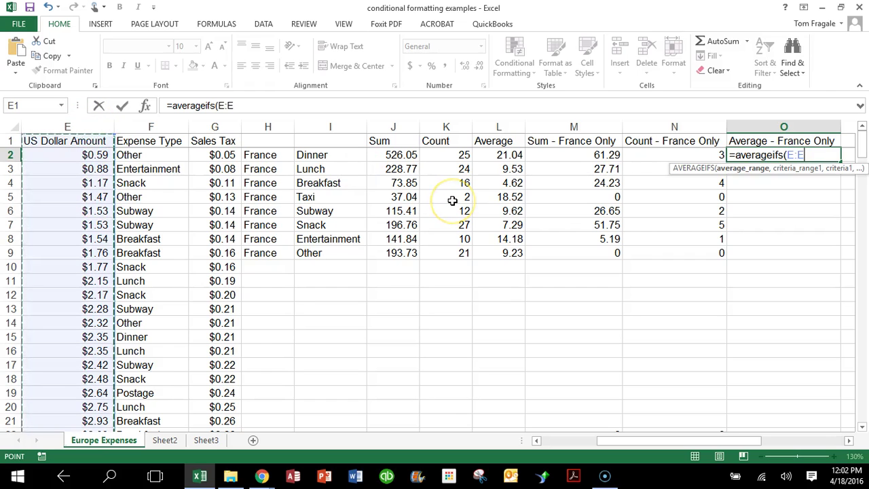
type(",F:F")
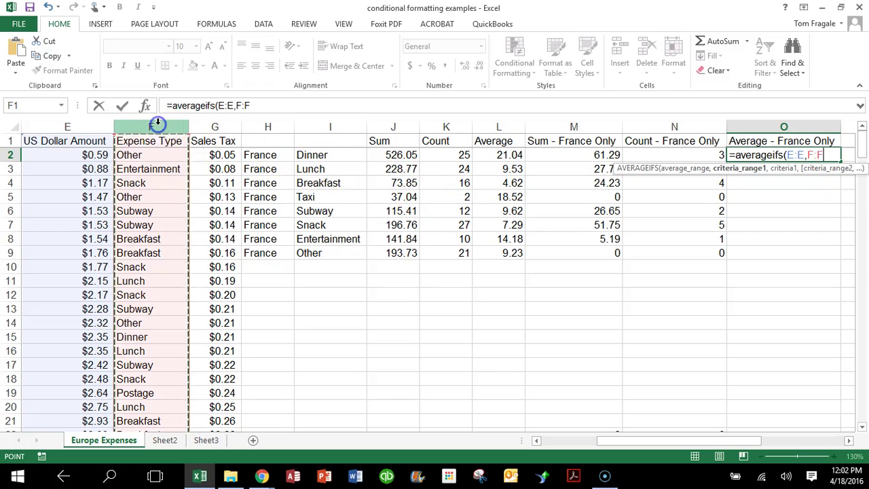
left_click(157, 122)
type(",")
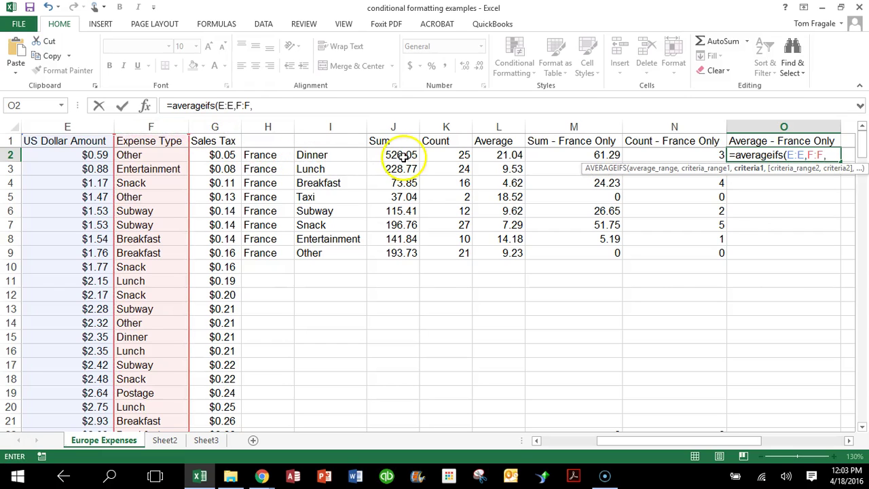
left_click(327, 155)
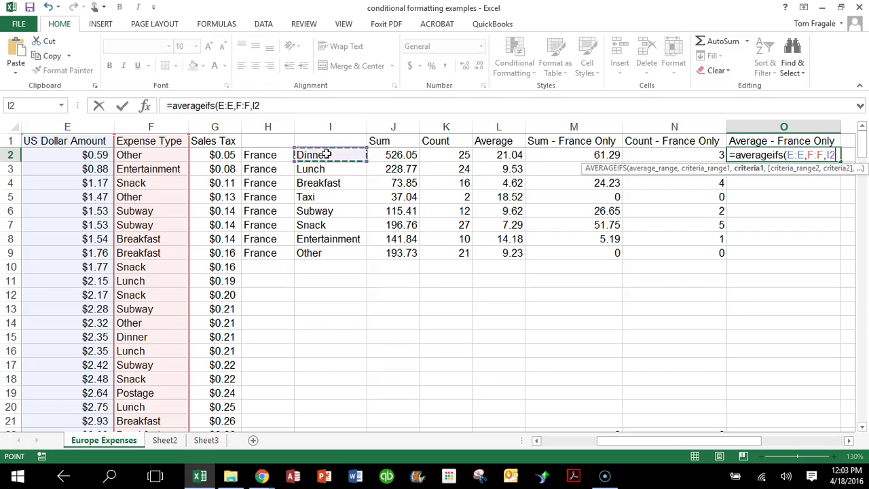
- Add the country criteria pair B:B and H2 and enter the finished formula =AVERAGEIFS(E:E,F:F,I2,B:B,H2) in O2
type(",")
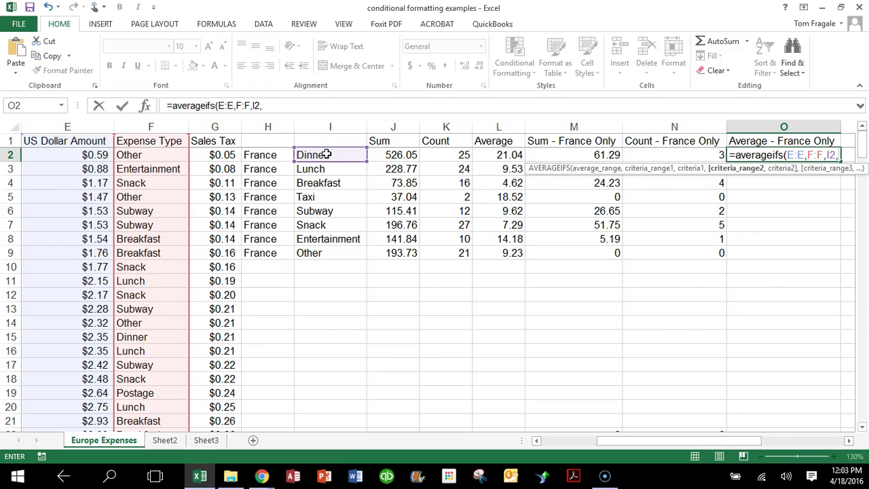
left_click_drag(605, 442, 533, 440)
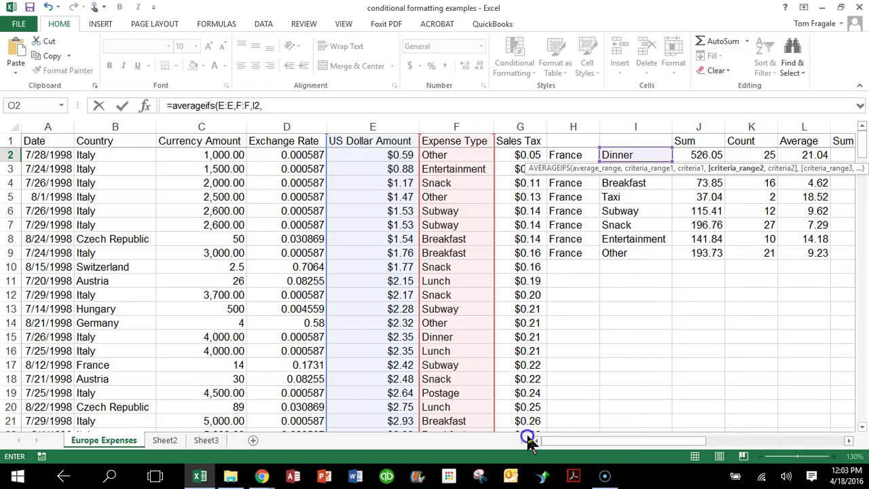
left_click(132, 121)
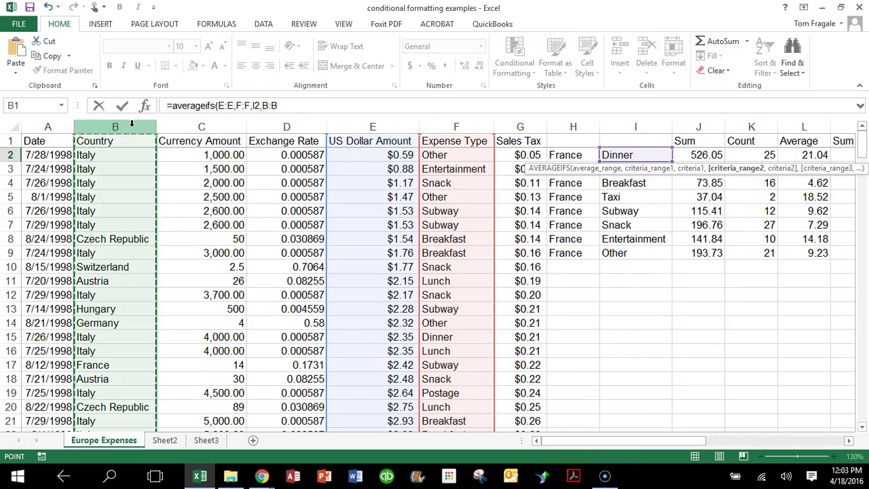
type(",")
left_click(218, 120)
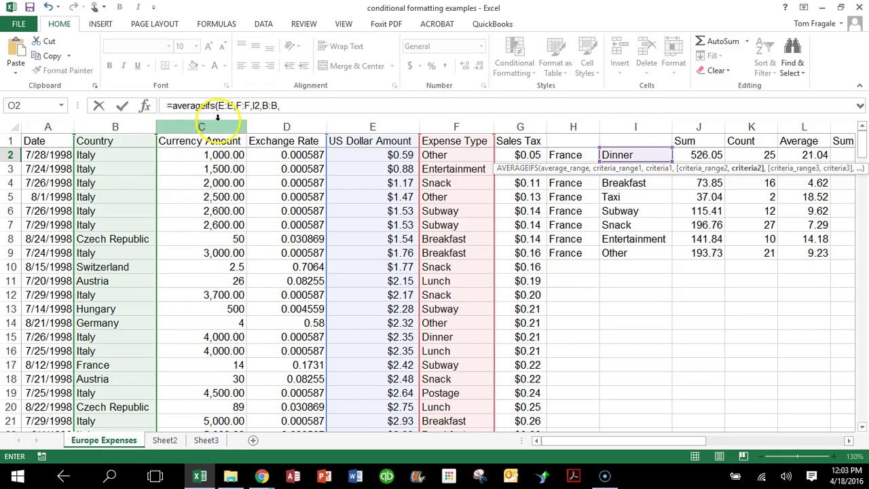
left_click(585, 155)
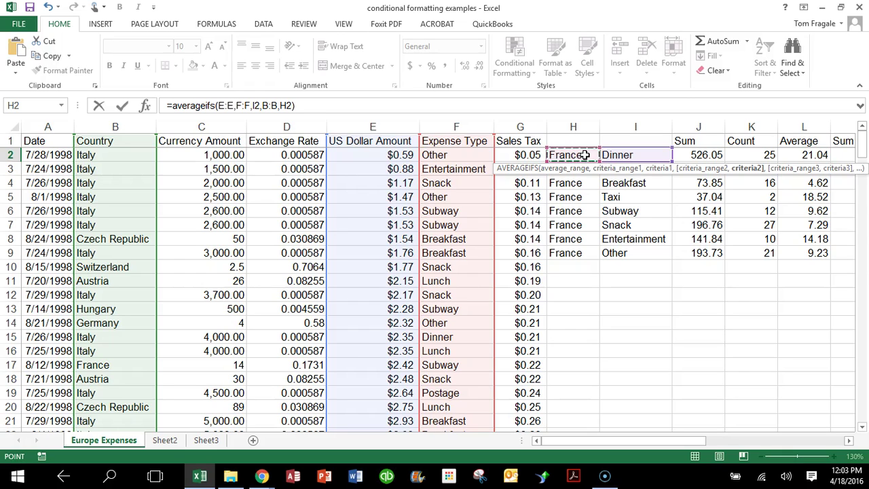
type(")")
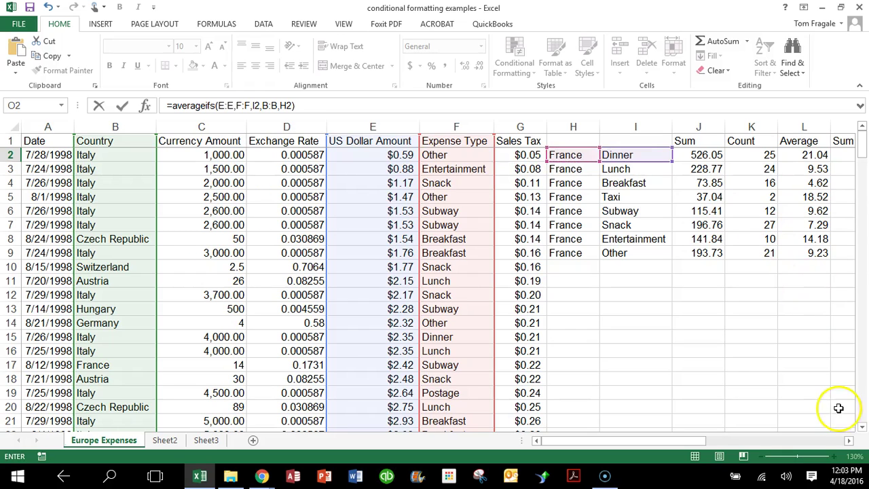
left_click(850, 442)
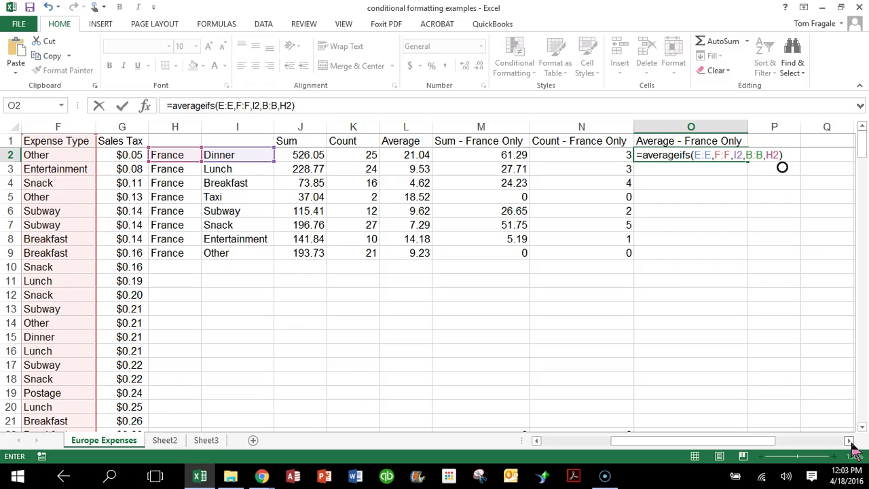
key("Return")
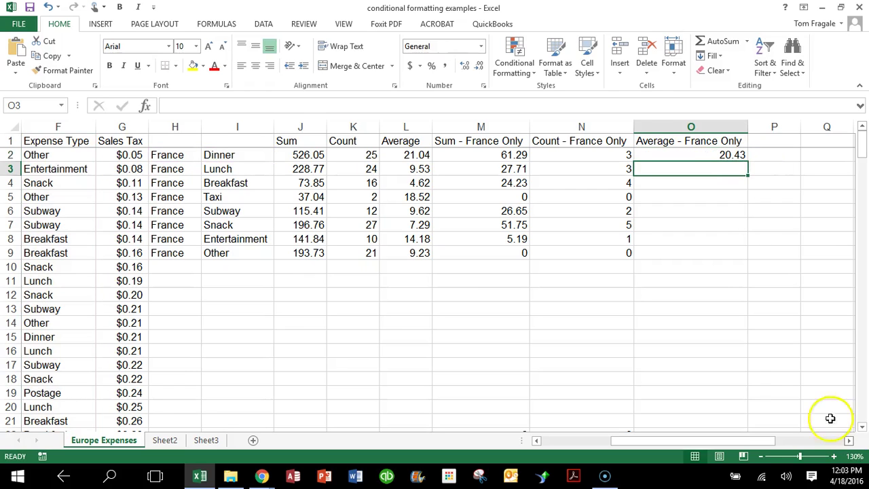
- Fill the AVERAGEIFS formula from O2 down to O9 and apply the Number format to the filled cells
left_click(685, 156)
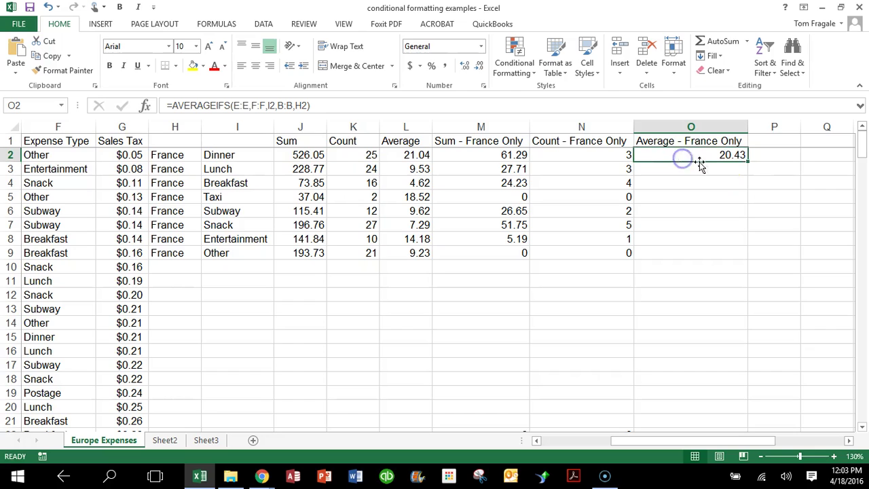
left_click_drag(749, 162, 747, 260)
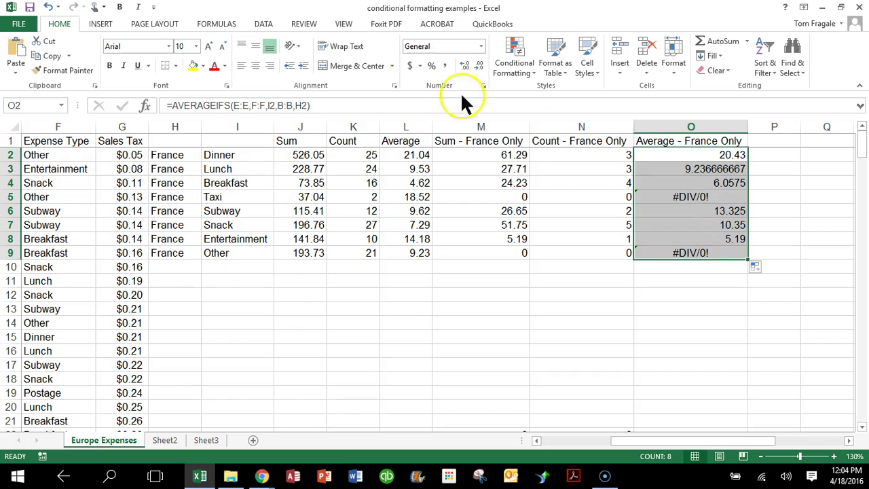
left_click(481, 46)
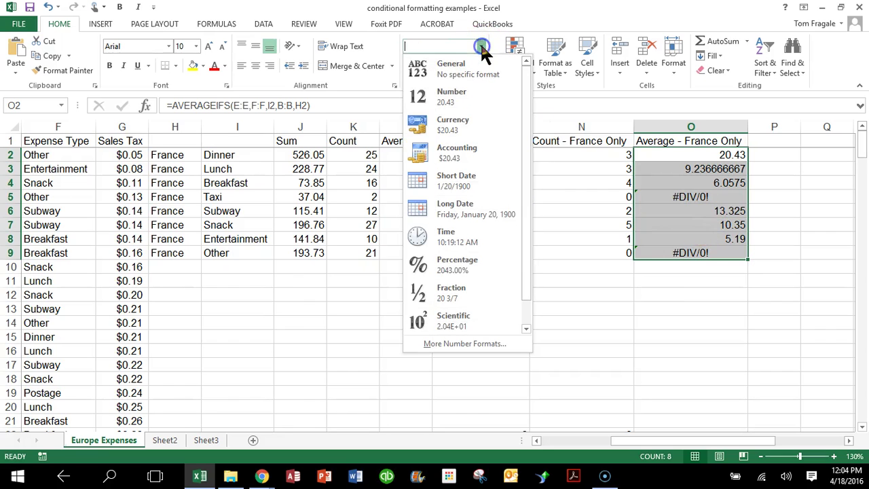
left_click(480, 94)
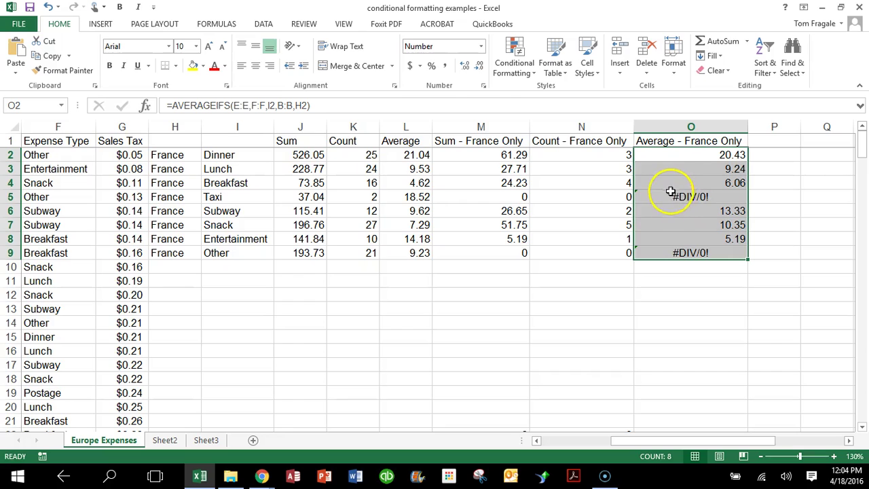
- Wrap the O2 formula in IFERROR with 0 as the error value, giving =IFERROR(AVERAGEIFS(E:E,F:F,I2,B:B,H2),0)
left_click(689, 155)
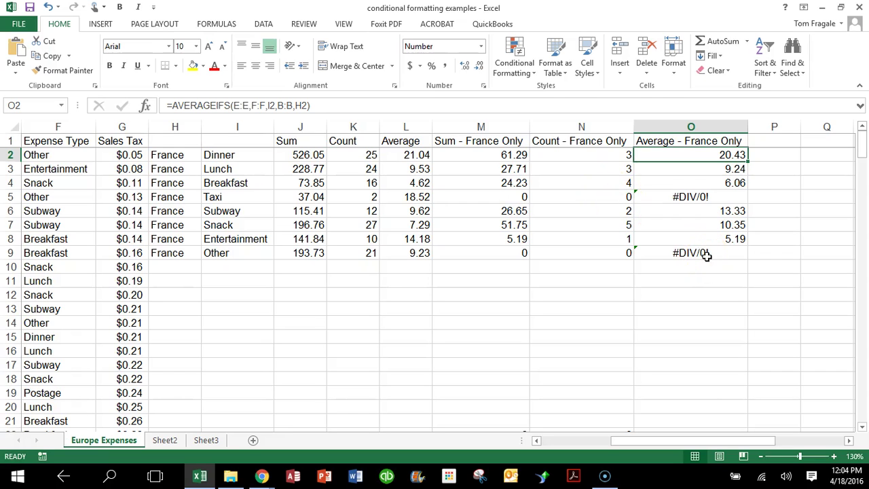
left_click(172, 105)
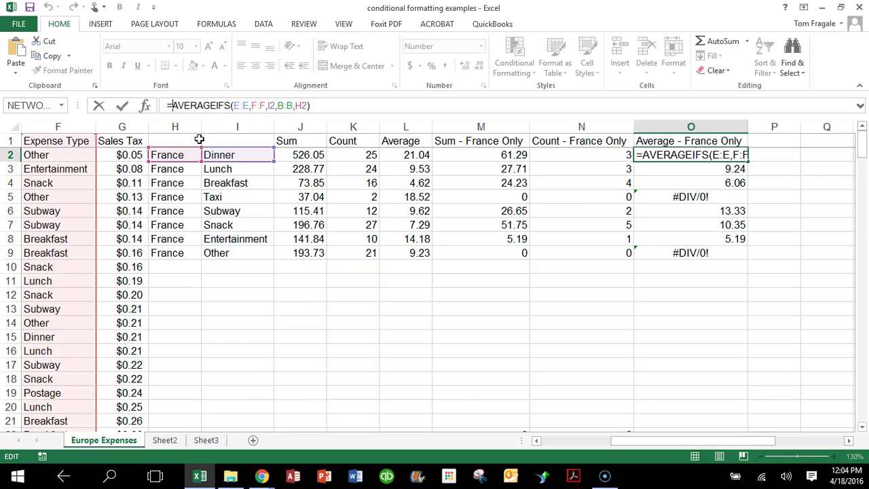
type("iferror")
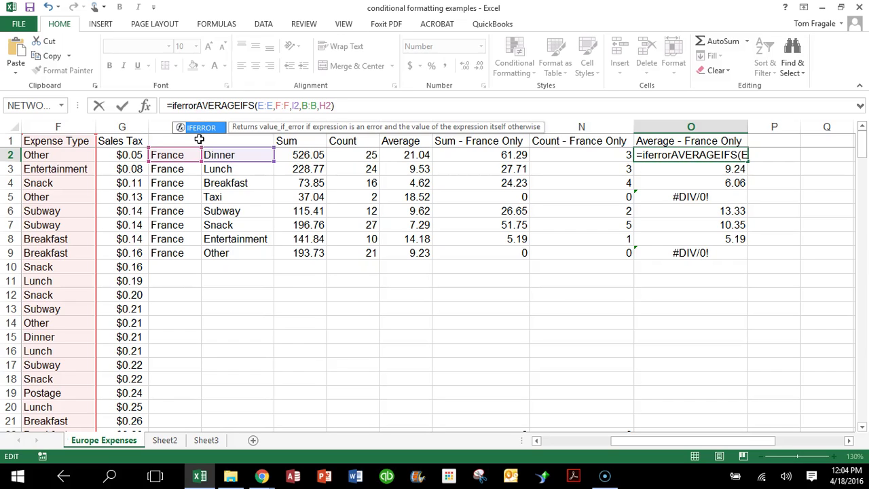
type("(")
left_click(352, 105)
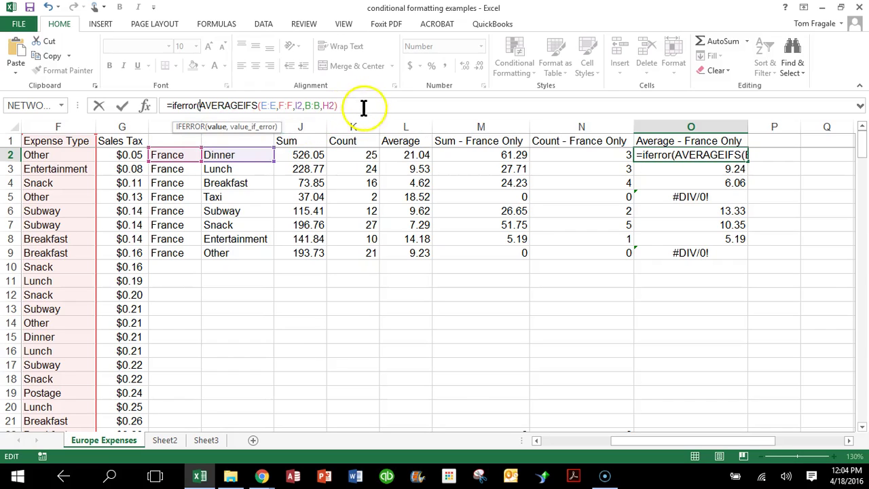
type(",")
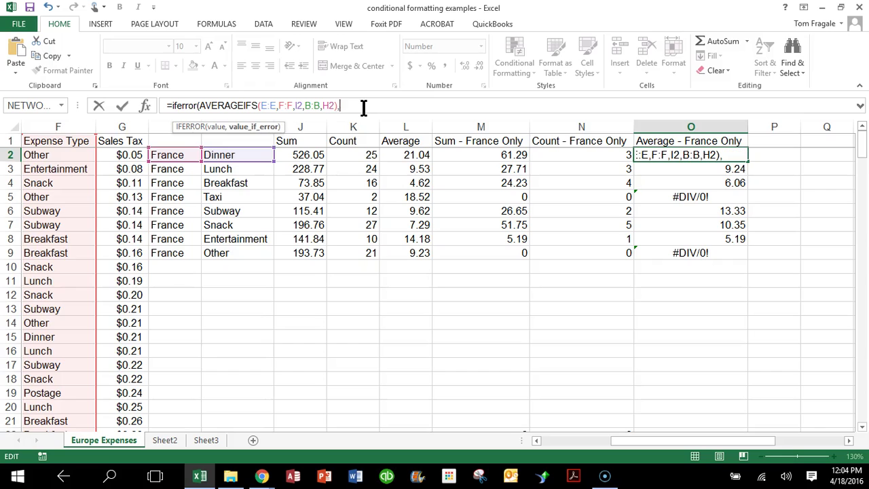
type("0)")
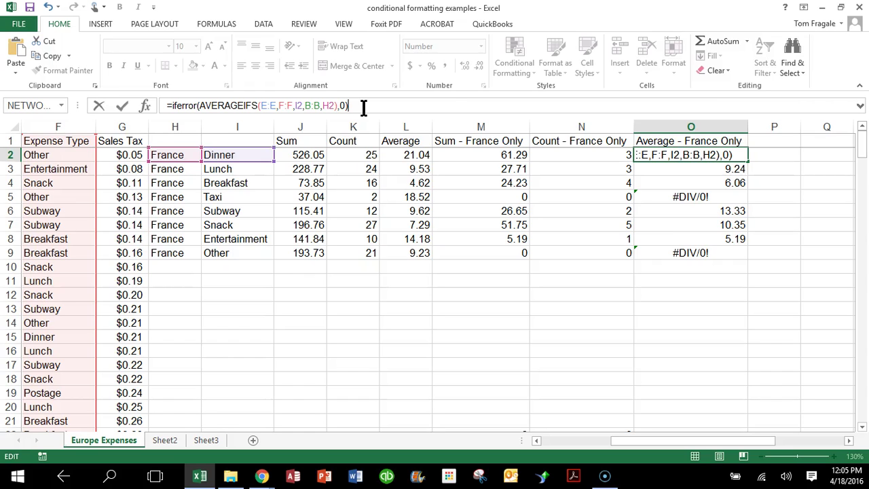
key("Return")
- Fill the IFERROR formula from O2 down the Average - France Only column to O9
left_click(672, 156)
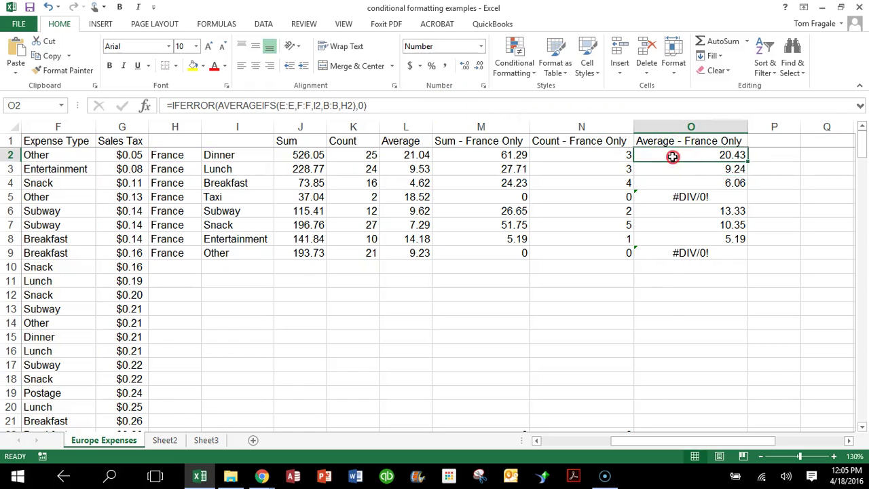
right_click(672, 156)
left_click(654, 161)
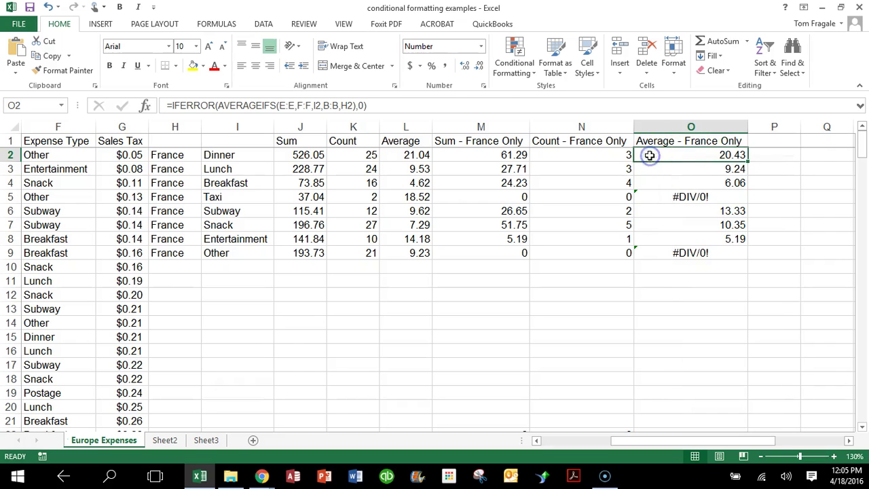
left_click_drag(747, 161, 742, 261)
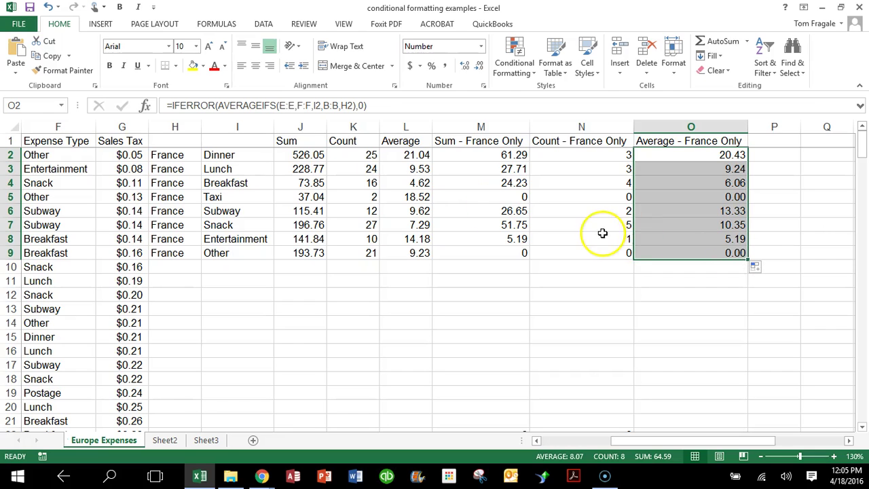
- Review the row 2 formulas of all six summary columns, from Sum in J2 to Average - France Only in O2
left_click(285, 157)
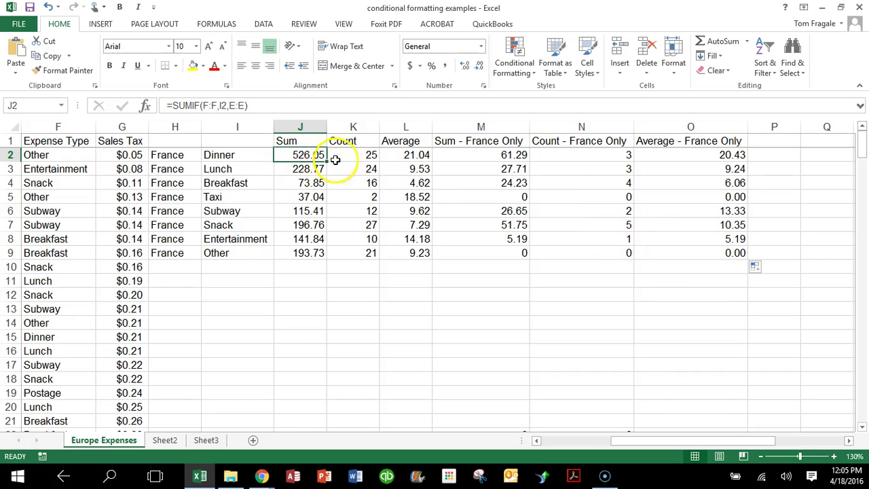
left_click(357, 157)
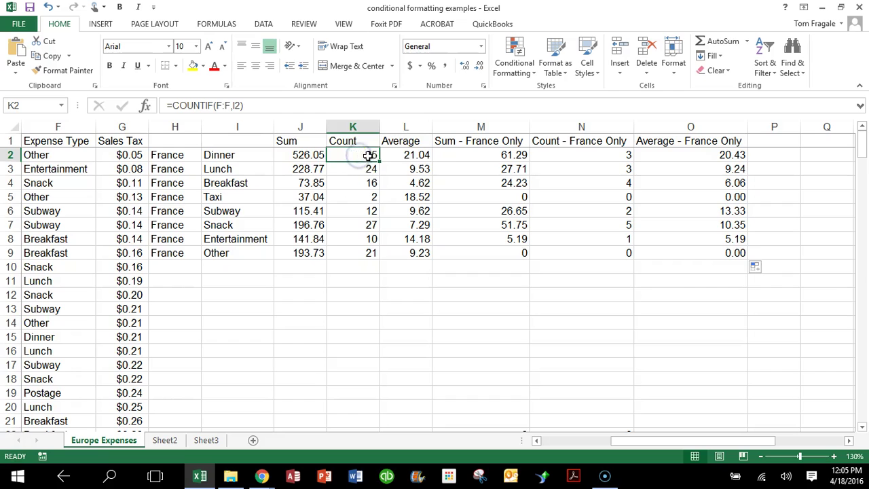
left_click(415, 157)
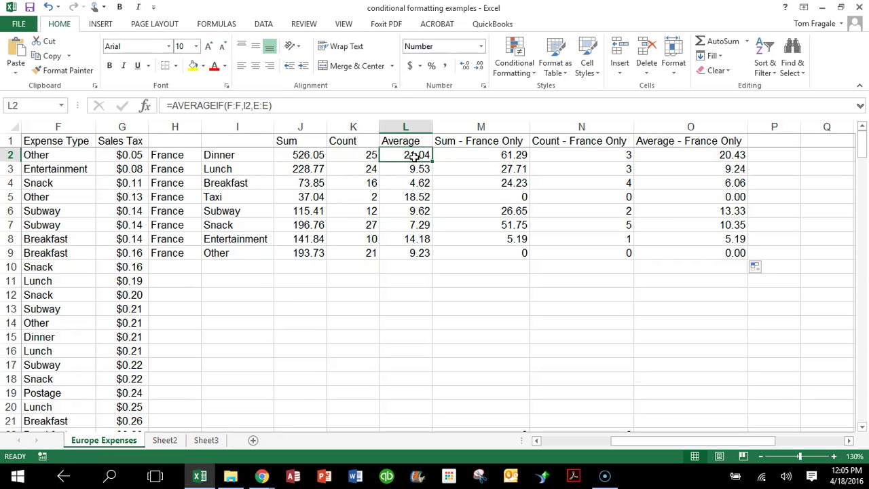
left_click(487, 158)
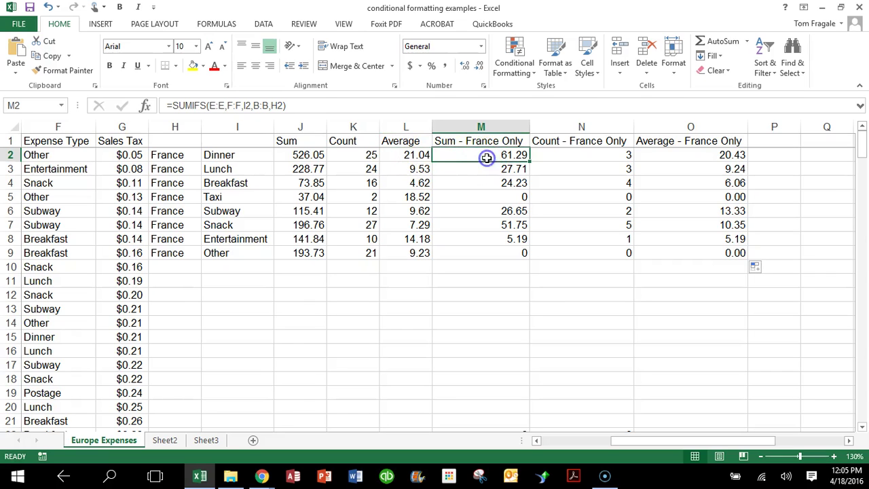
left_click(582, 157)
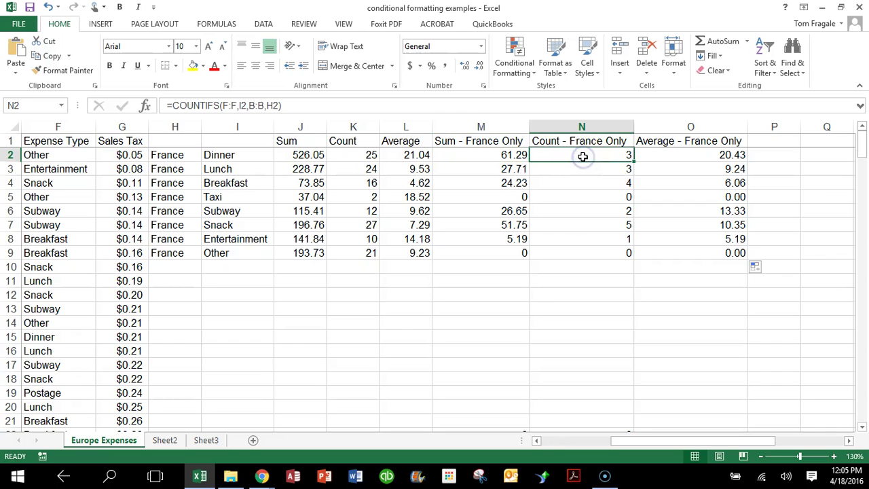
left_click(678, 157)
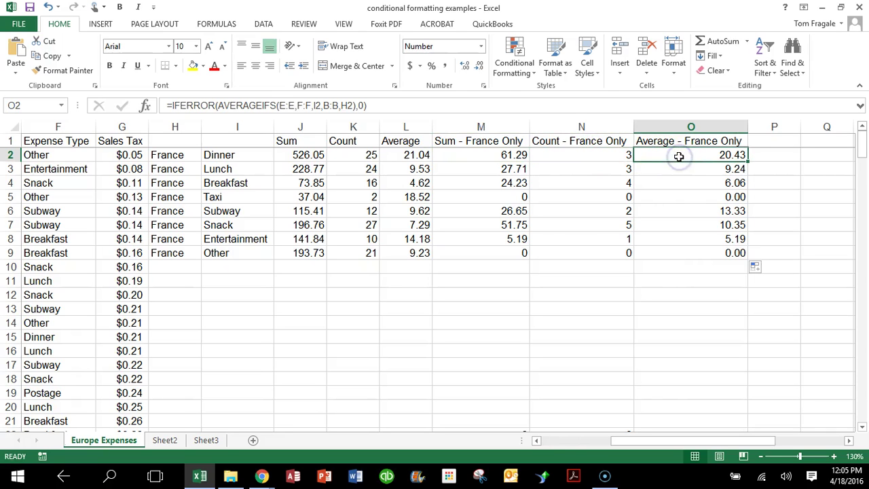